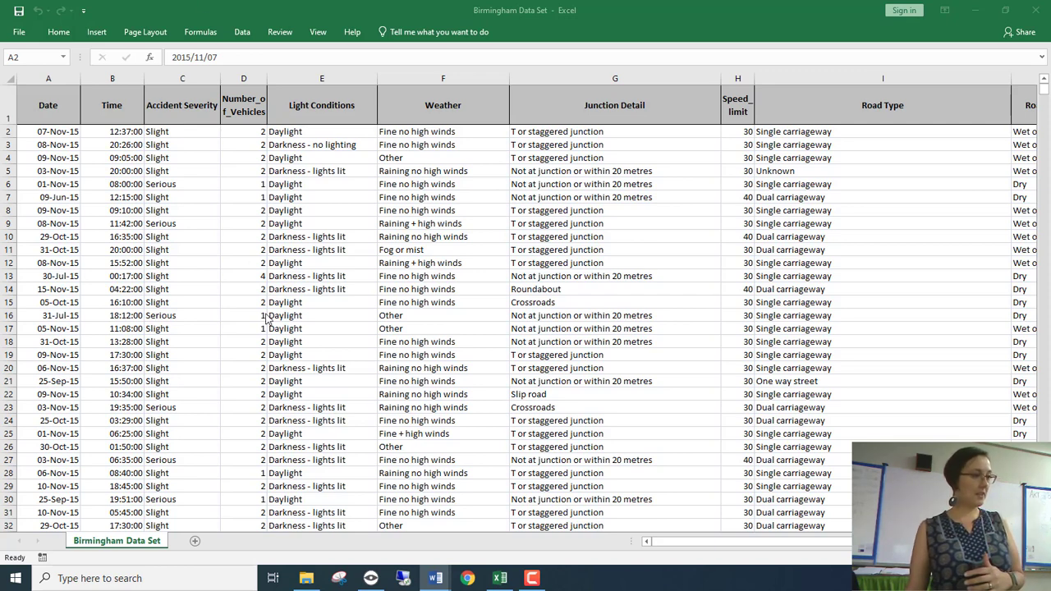
Step: Bring the Birmingham accident workbook forward and jump between the last record, the top and the header row
key(alt+Tab)
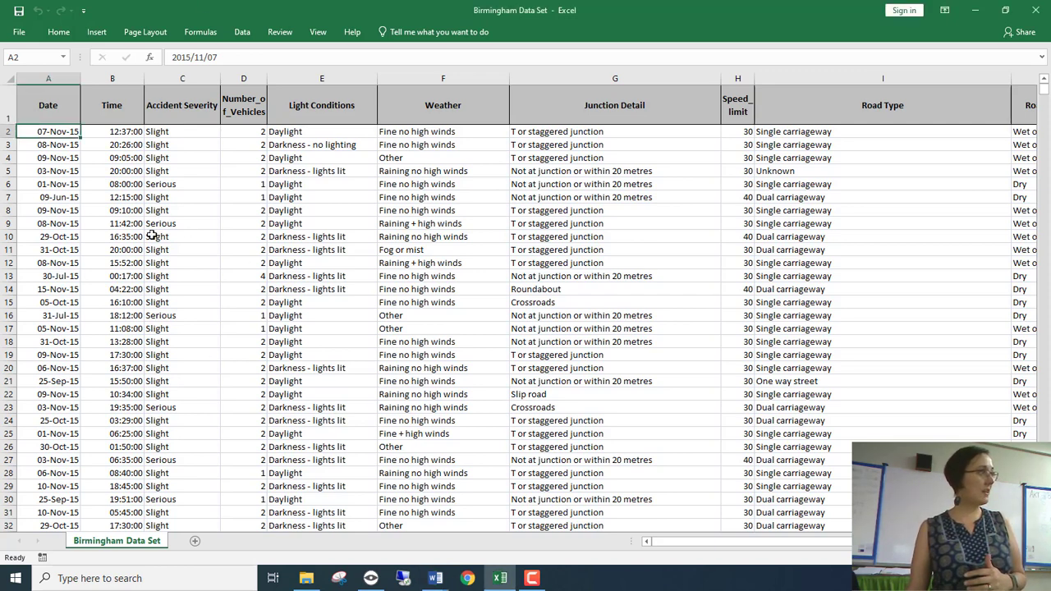
click(75, 224)
key(ctrl+Down)
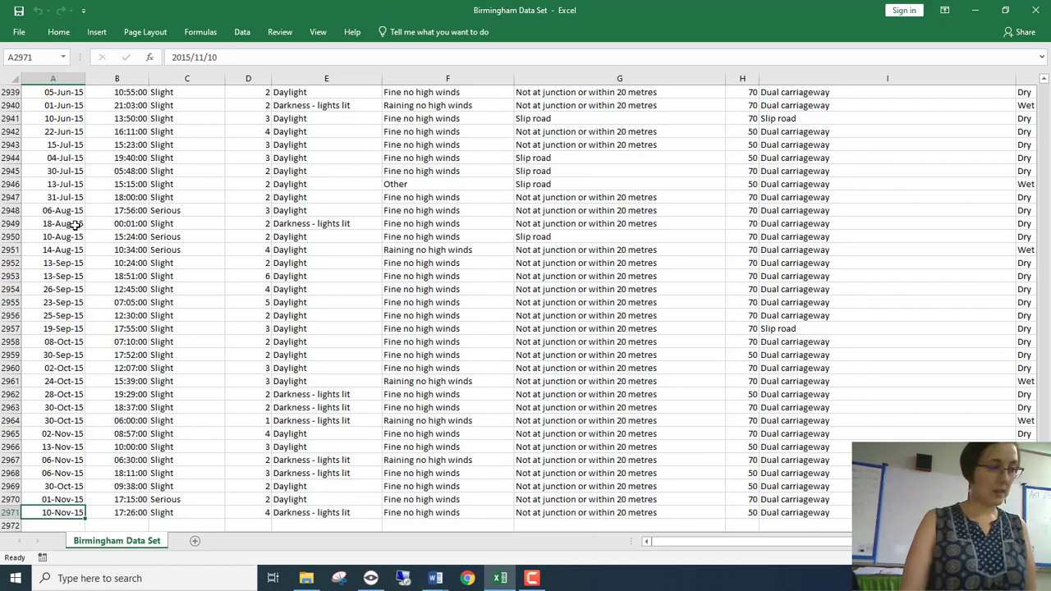
key(ctrl+Home)
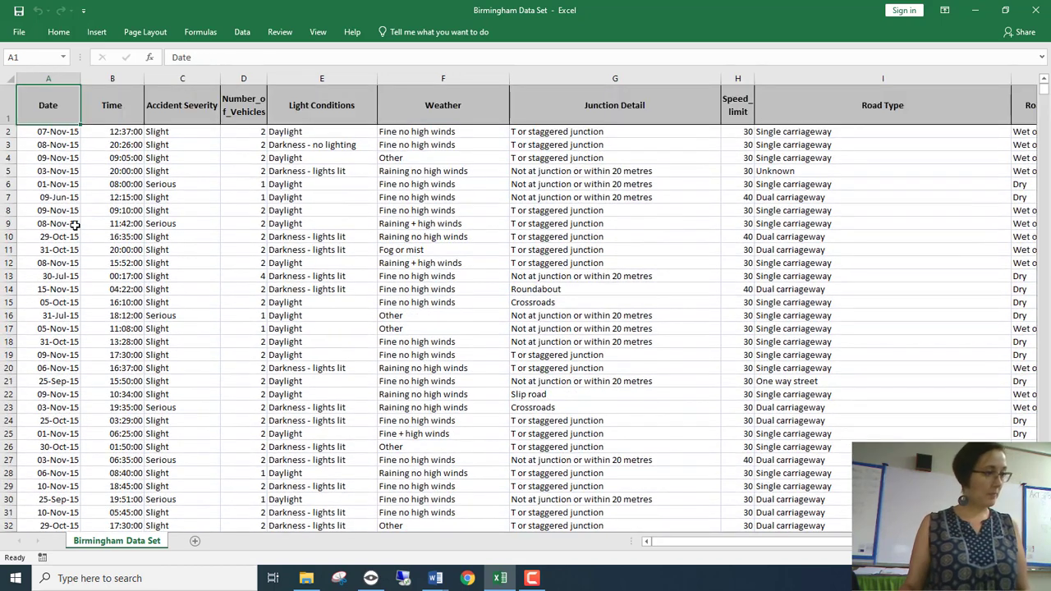
click(6, 94)
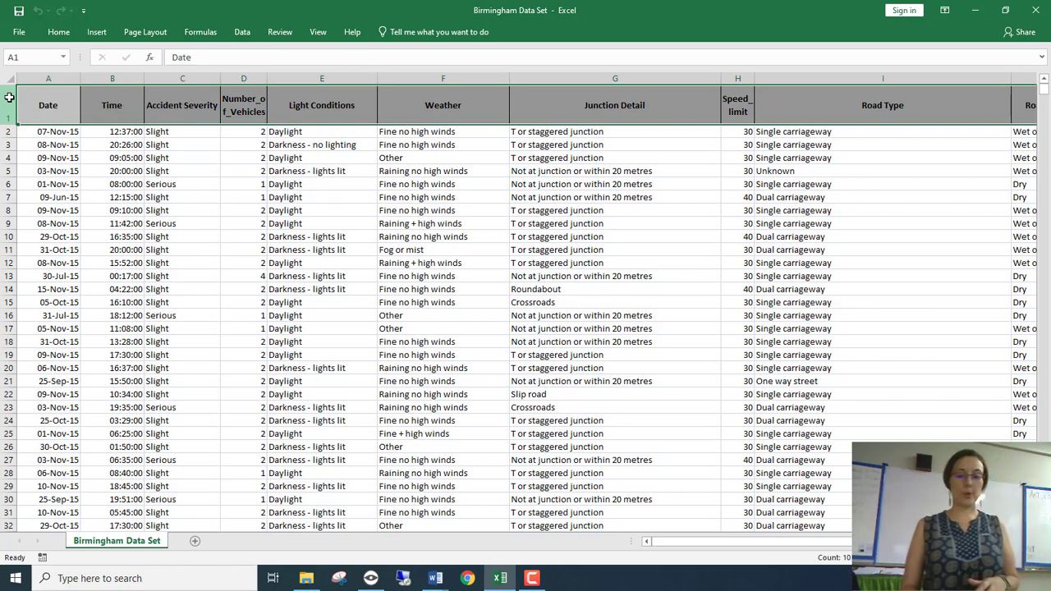
key(ctrl+Home)
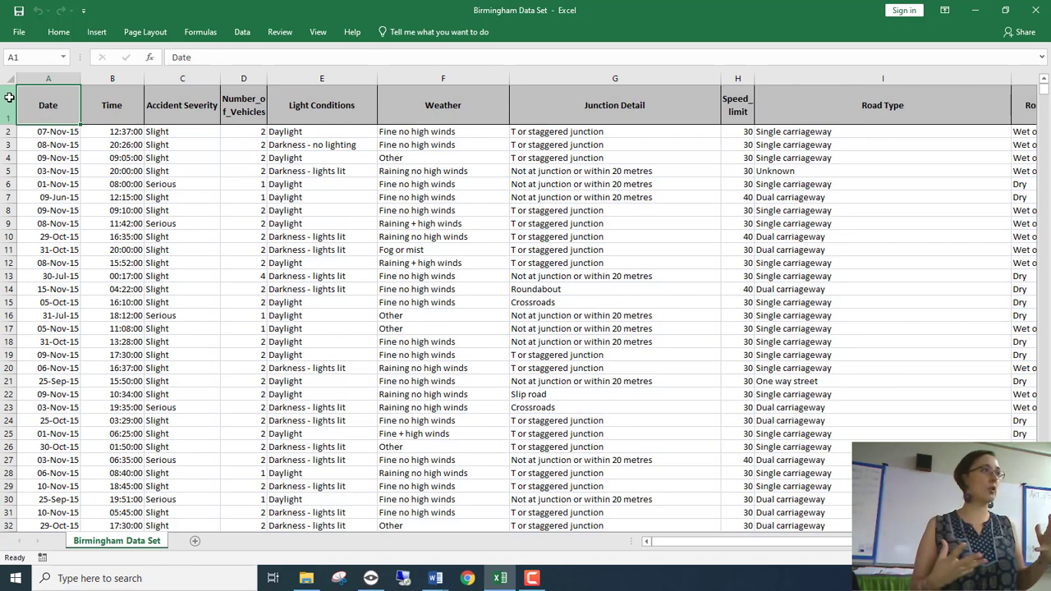
Step: Select Light Conditions cells, including the row 9 Daylight entry, while scrolling the rows
click(279, 210)
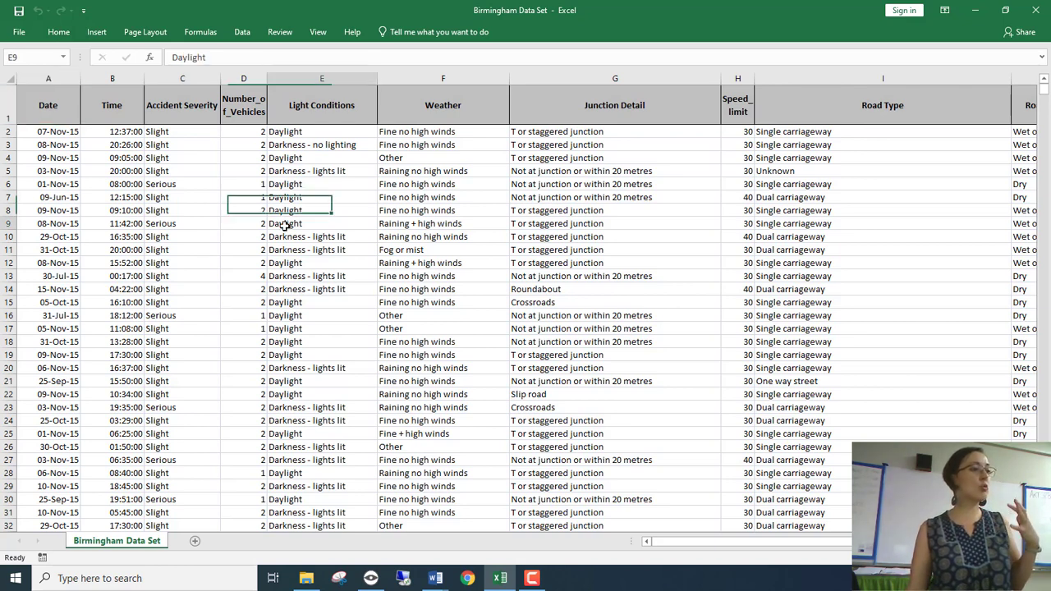
click(292, 223)
scroll(302, 244, down, 10)
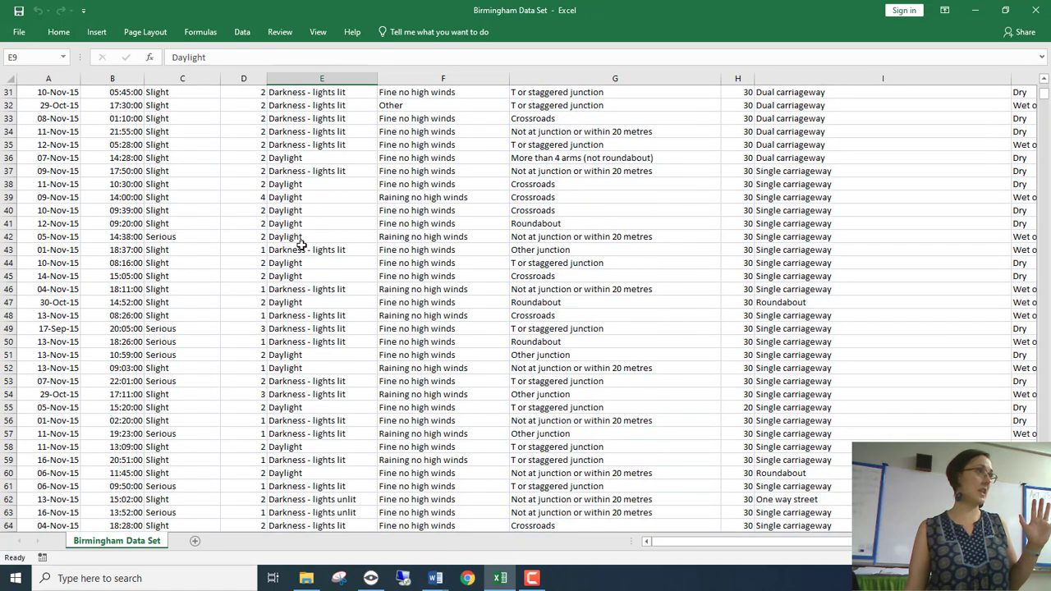
scroll(301, 245, up, 10)
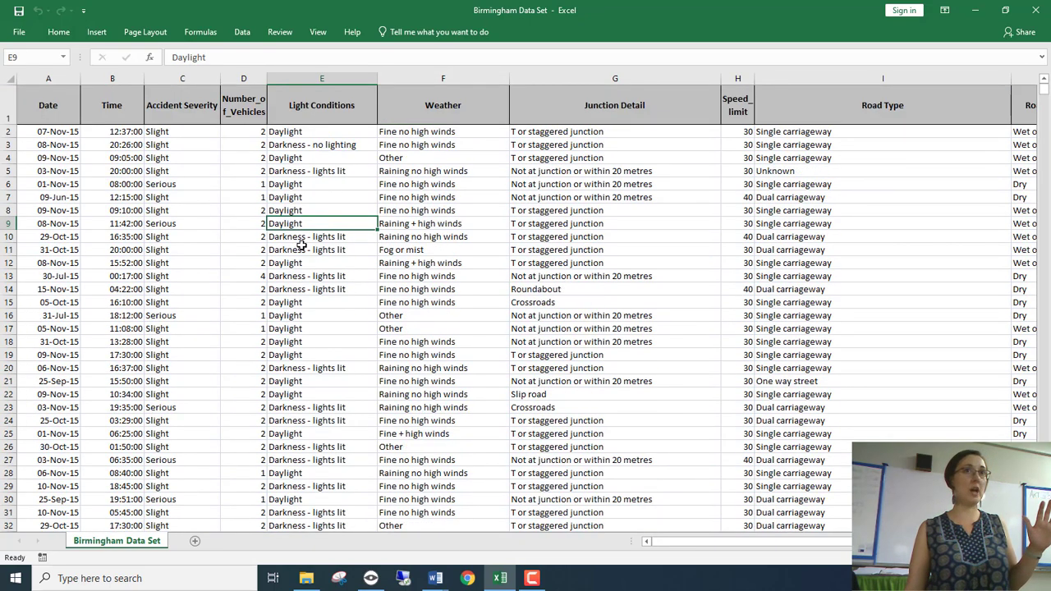
scroll(301, 245, down, 6)
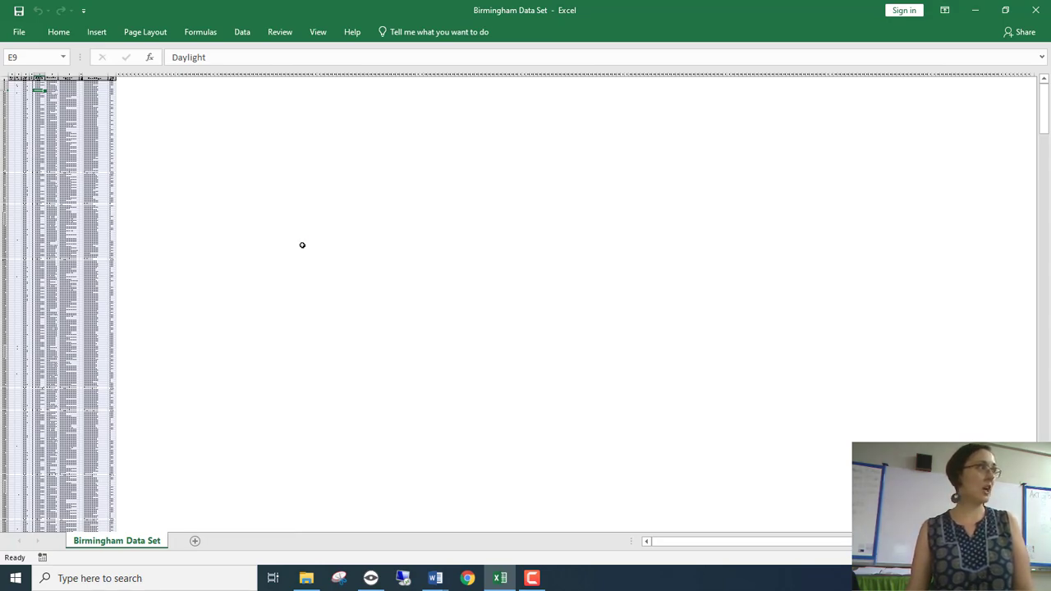
scroll(302, 245, up, 6)
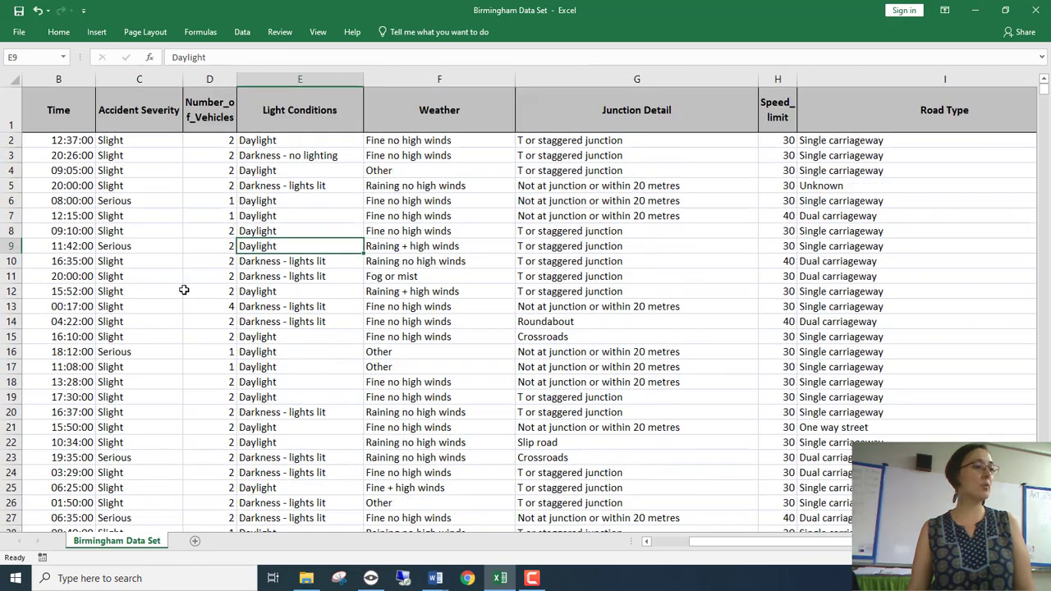
Step: Extend a selection across the column headings, then shrink it back to the Date heading
click(27, 117)
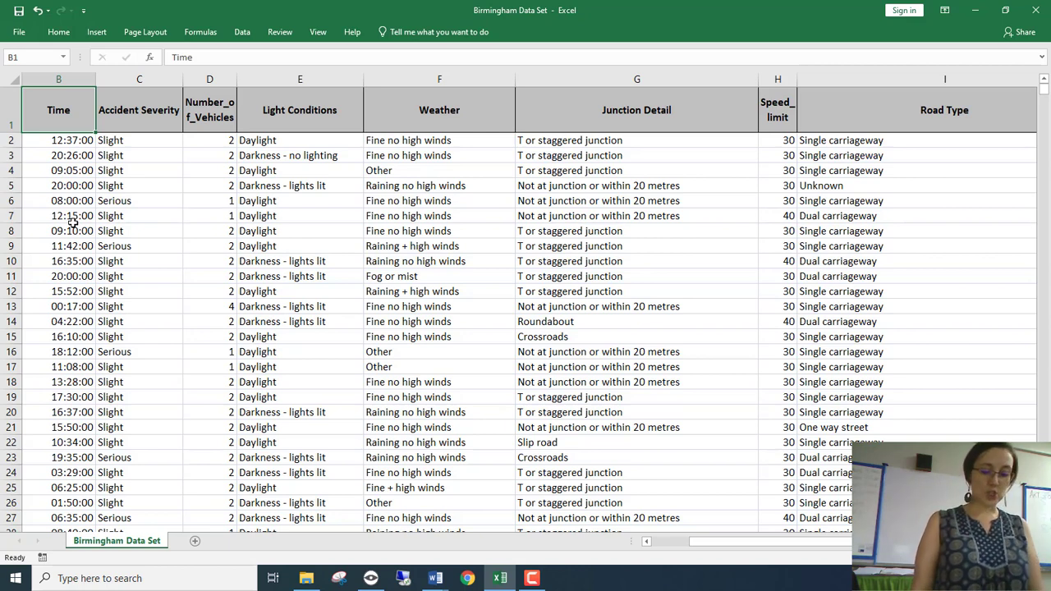
key(shift+Right)
key(shift+Right)
key(shift+Right)
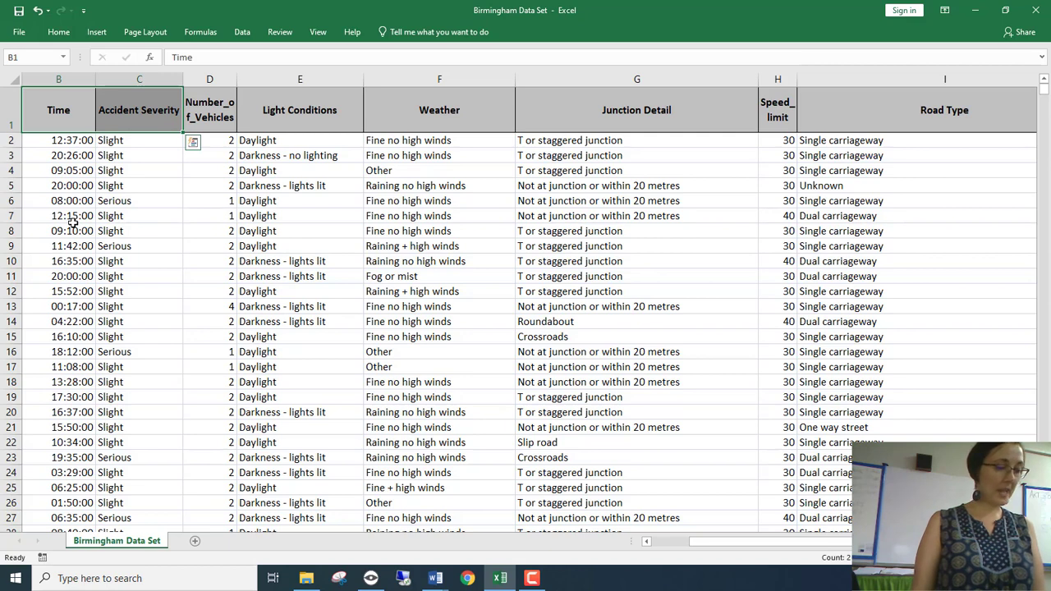
key(shift+Right)
key(shift+Right)
key(shift+Right)
key(shift+Right)
key(shift+Right)
key(shift+Right)
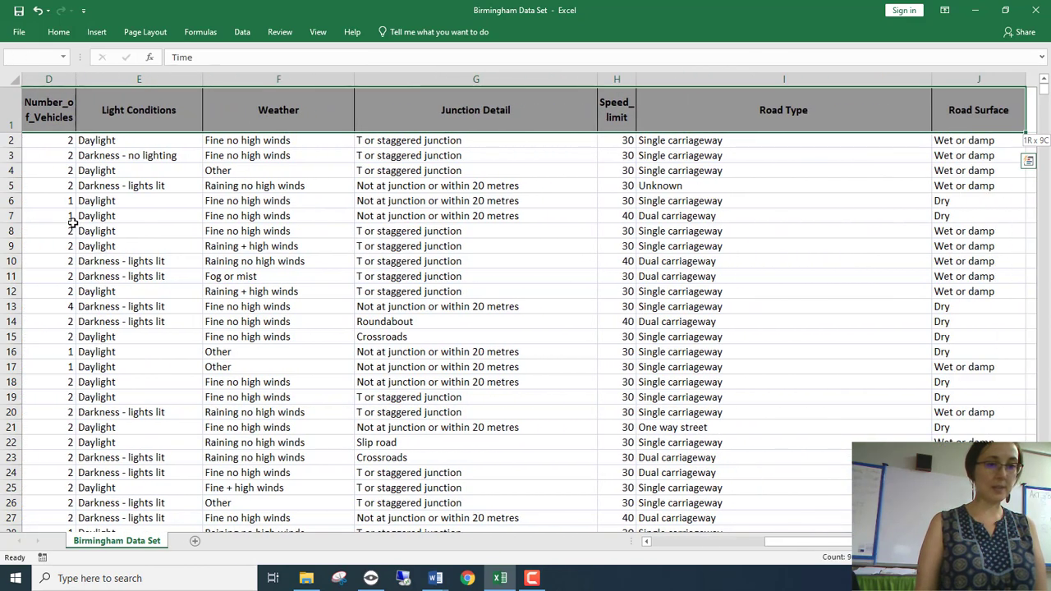
key(shift+Left)
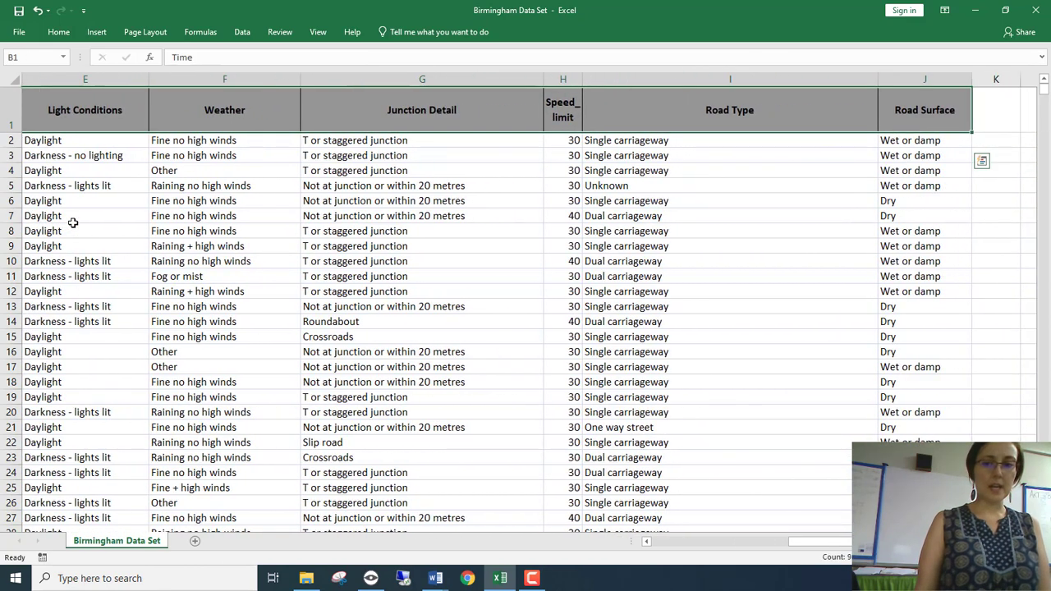
key(shift+Left)
key(shift+Left)
key(Left)
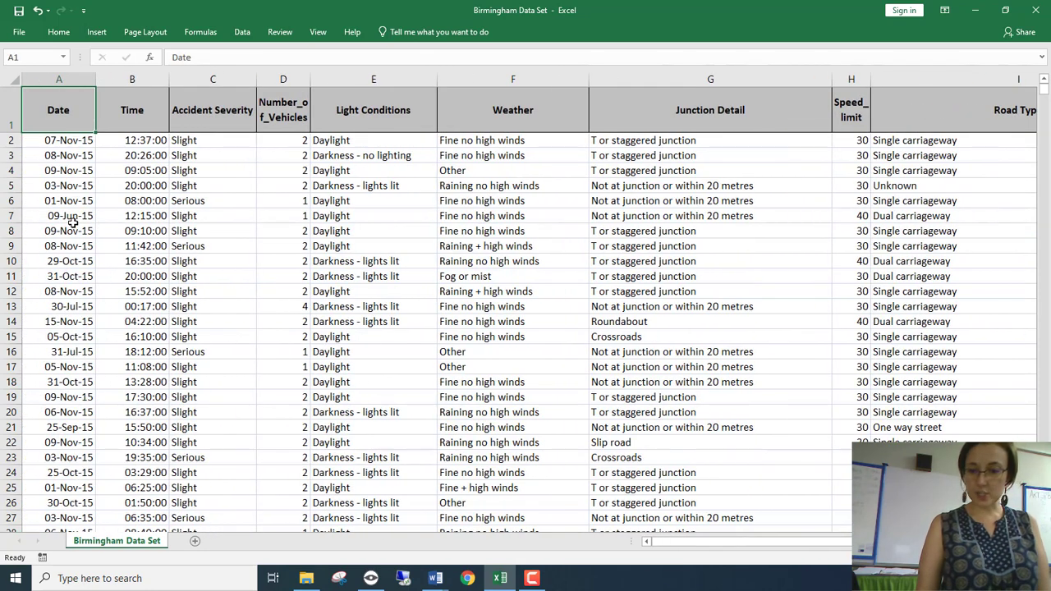
Step: Extend the Date column selection, then jump between the last date and the Date heading
key(shift+Down)
key(shift+Down)
key(shift+Down)
key(shift+Down)
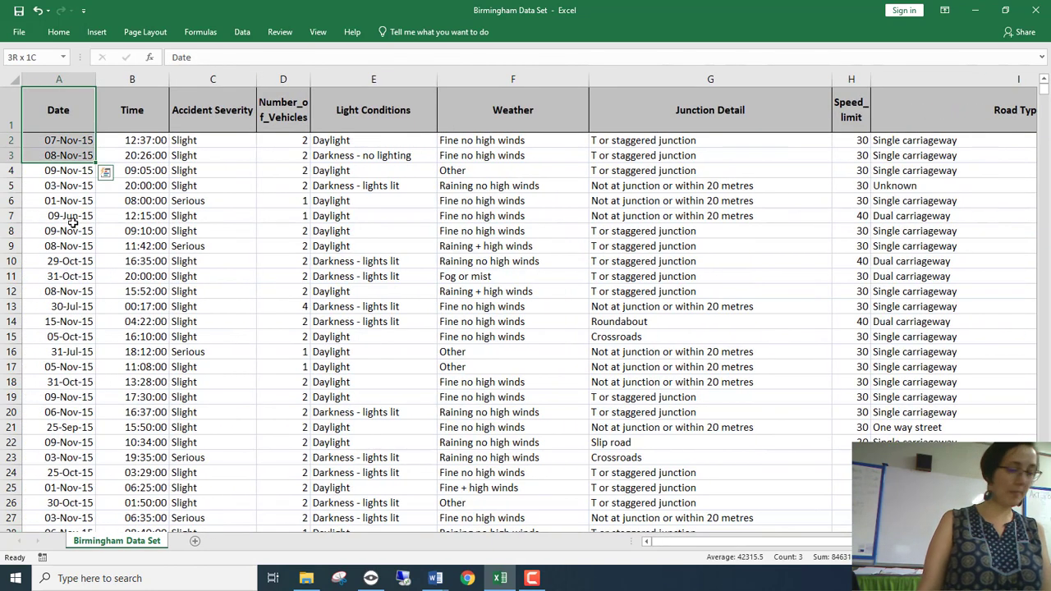
key(shift+Down)
key(shift+Down)
key(shift+Down)
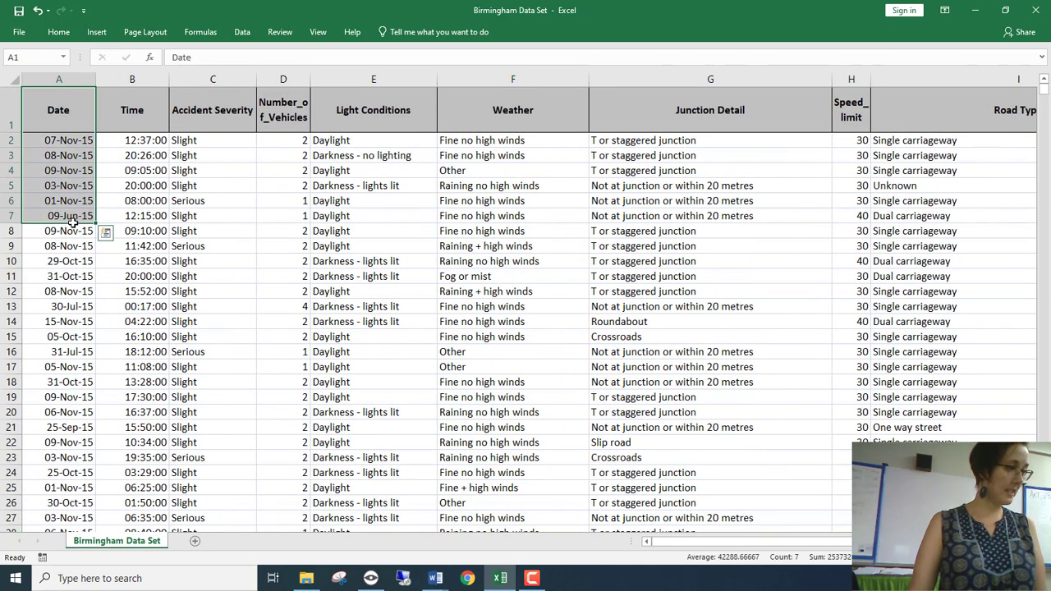
key(Left)
key(ctrl+Down)
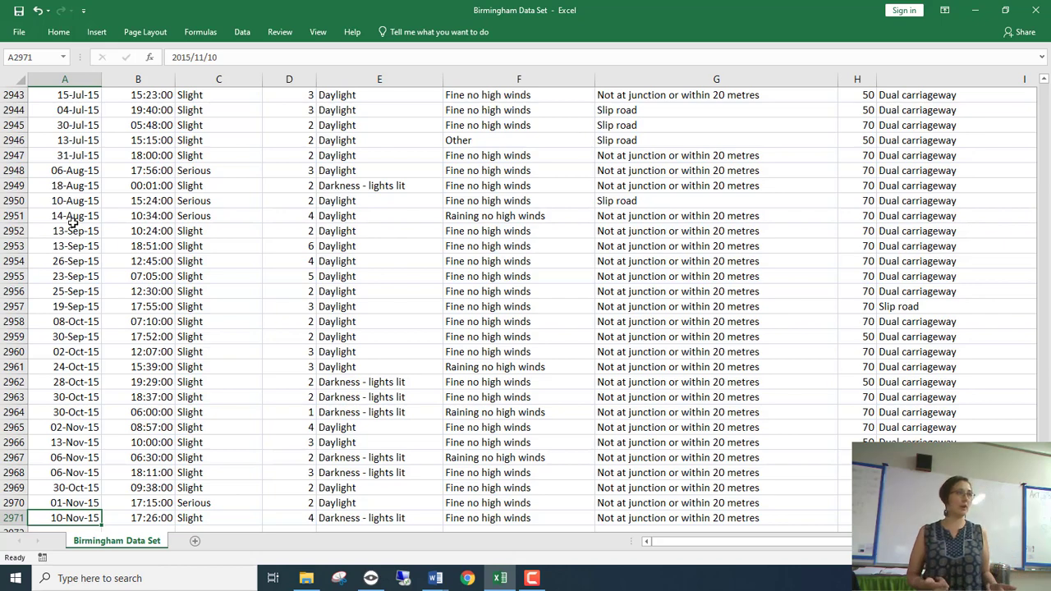
key(ctrl+Up)
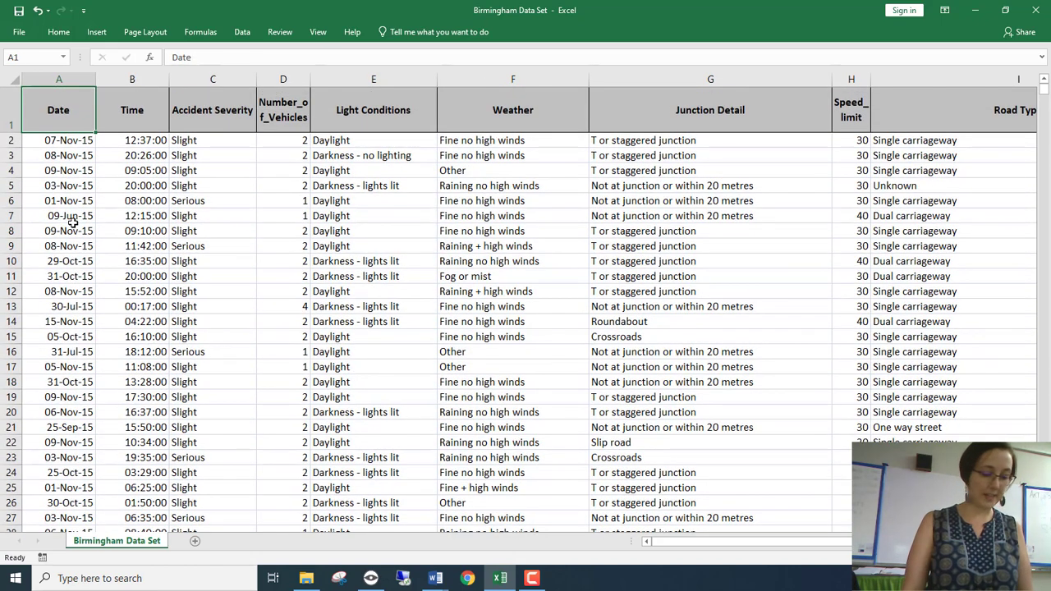
key(ctrl+Down)
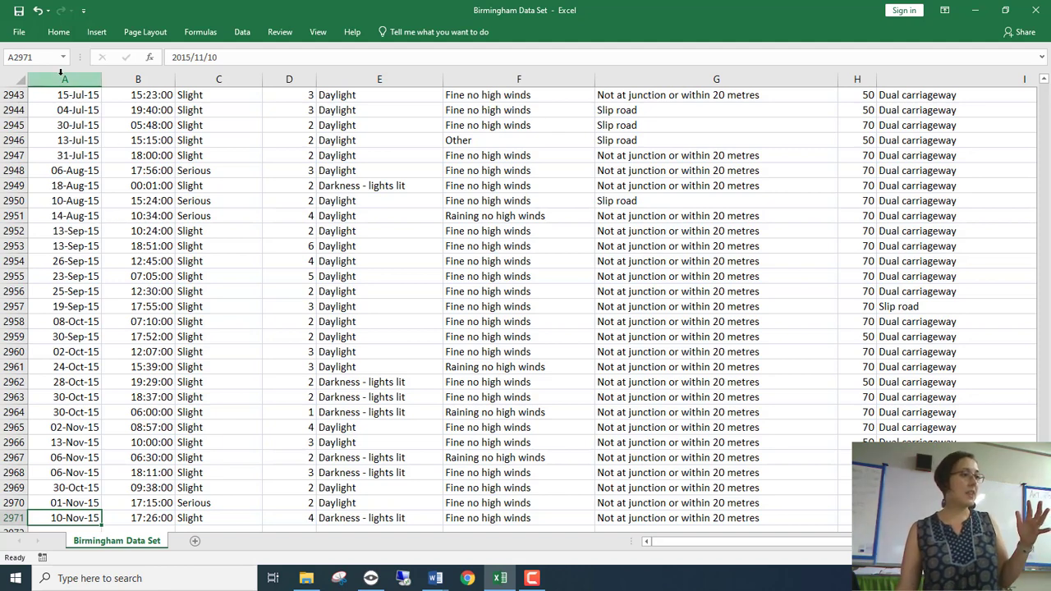
Step: Select the Date, Time, Accident Severity, vehicle count and Light Conditions columns in turn
click(88, 75)
click(140, 78)
click(200, 77)
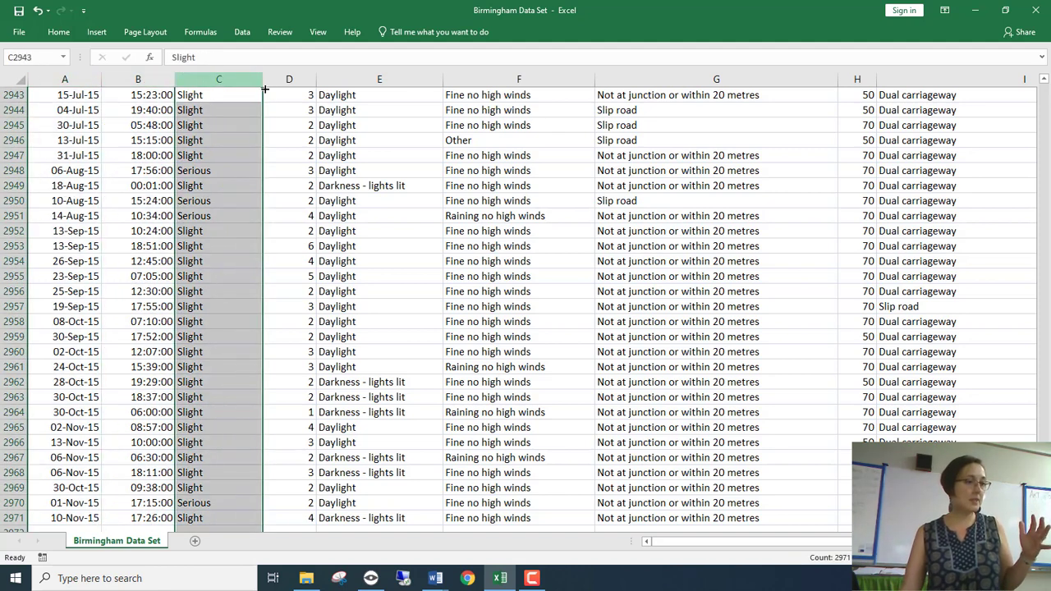
click(293, 79)
click(373, 79)
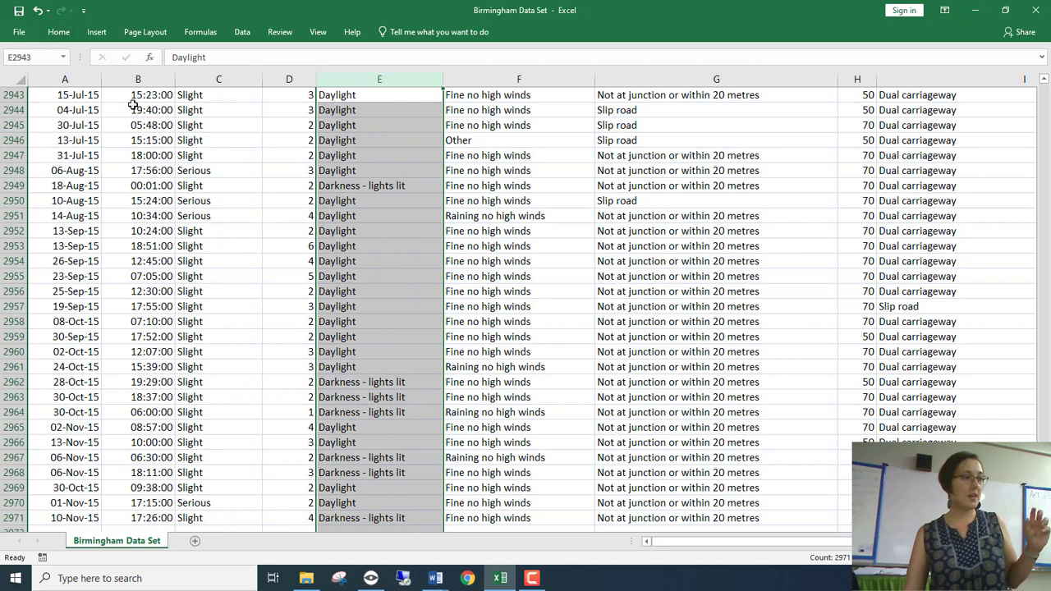
Step: Select rows 2945, 2947, 2950, 2951 and 2952, then the 18:00:00 time in row 2947
click(7, 124)
click(13, 155)
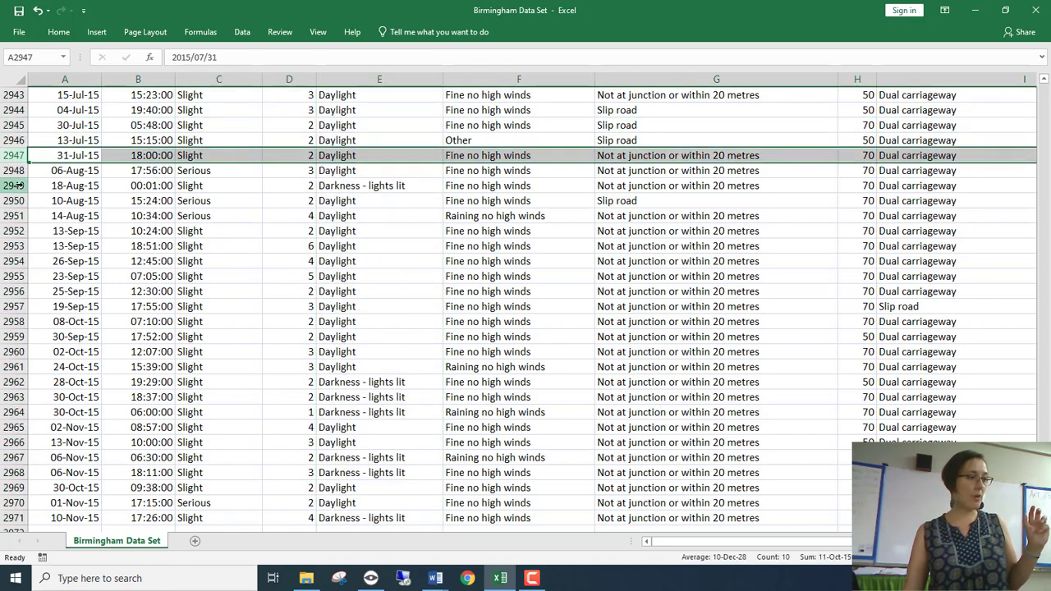
click(17, 200)
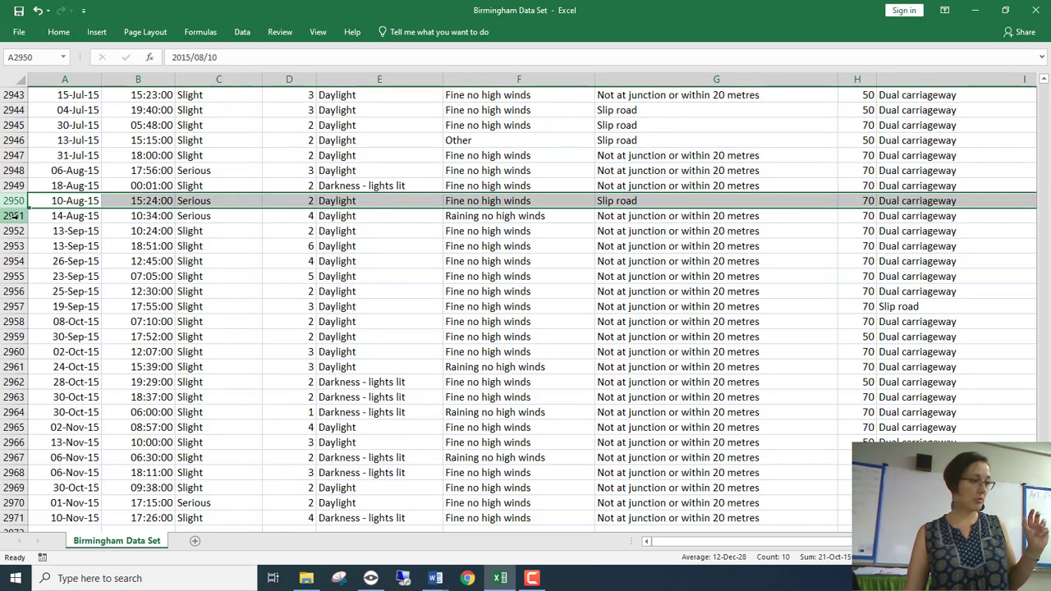
click(14, 216)
click(14, 231)
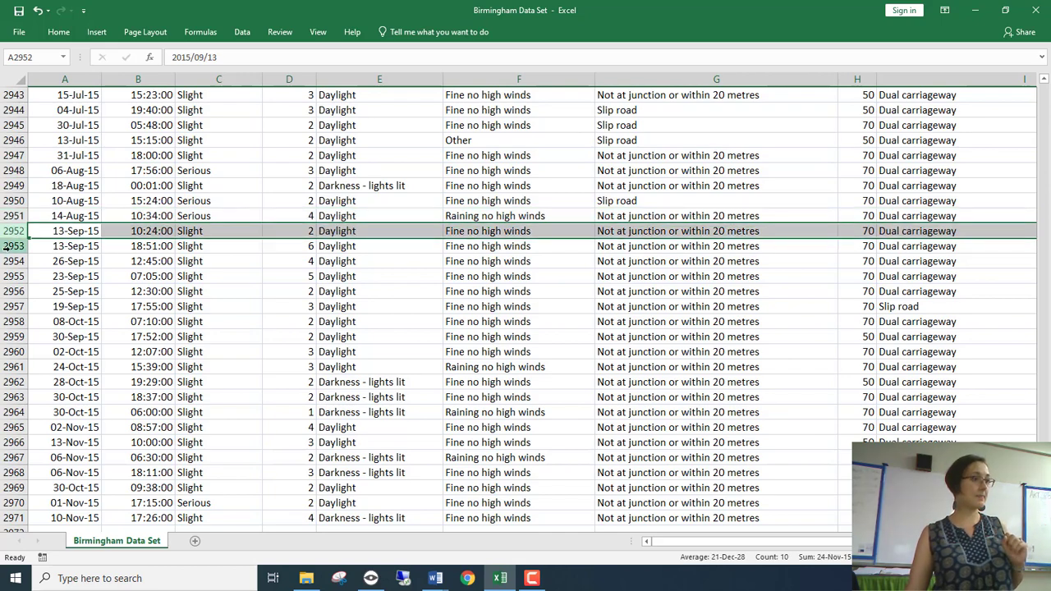
click(127, 155)
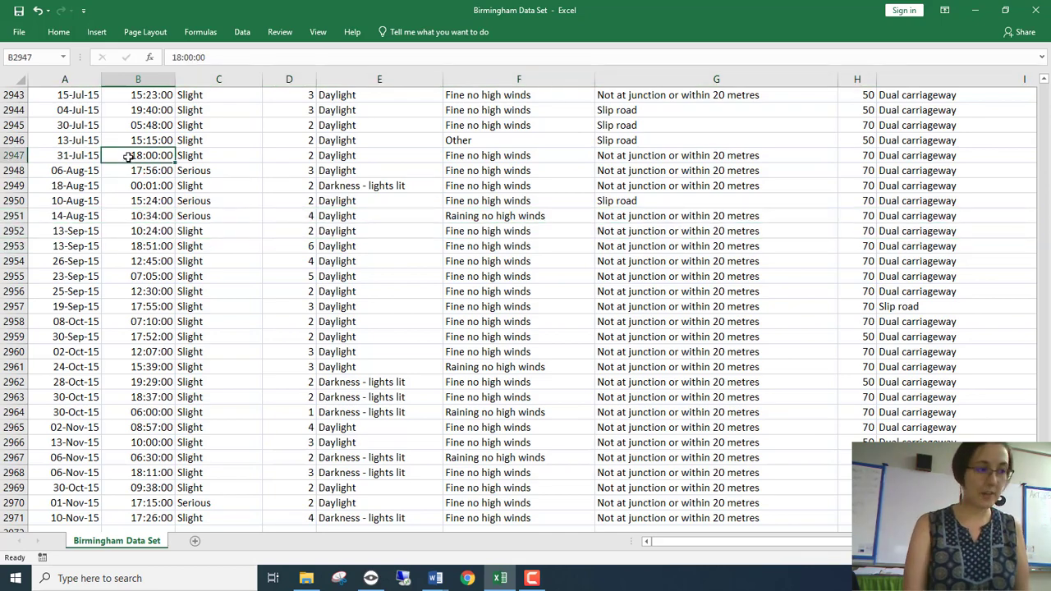
Step: Back at the top, select the Time, Accident Severity and Number_of_Vehicles headings and first eight vehicle counts
key(ctrl+Home)
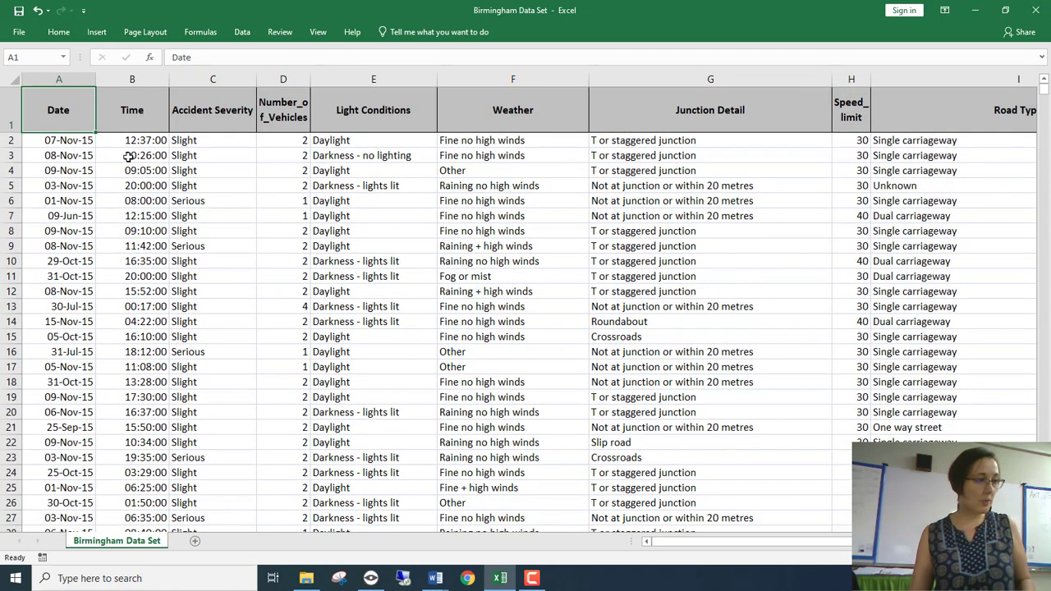
click(152, 110)
click(220, 110)
click(297, 121)
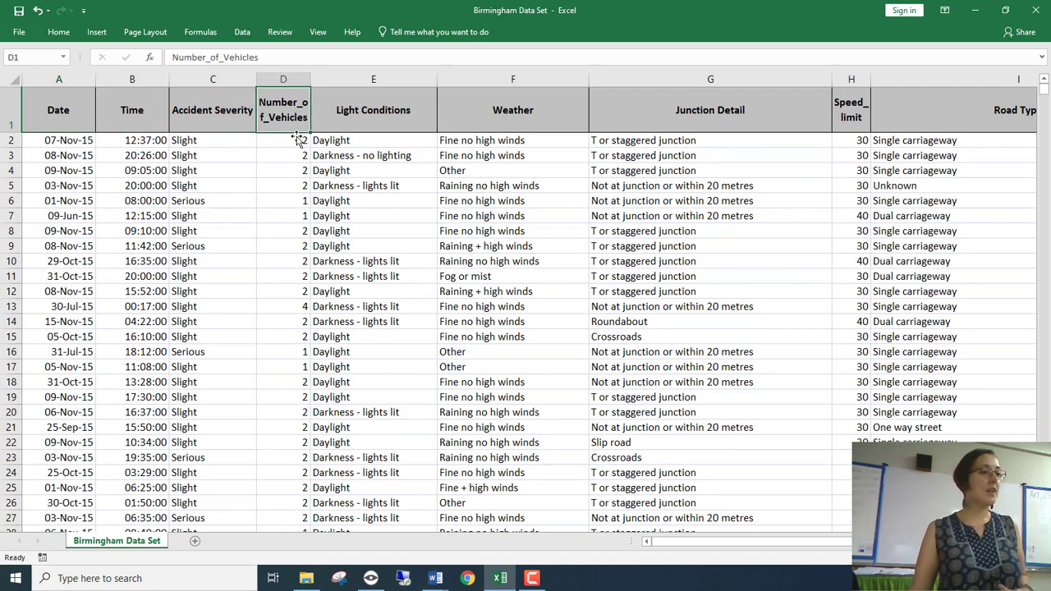
drag(297, 141, 279, 248)
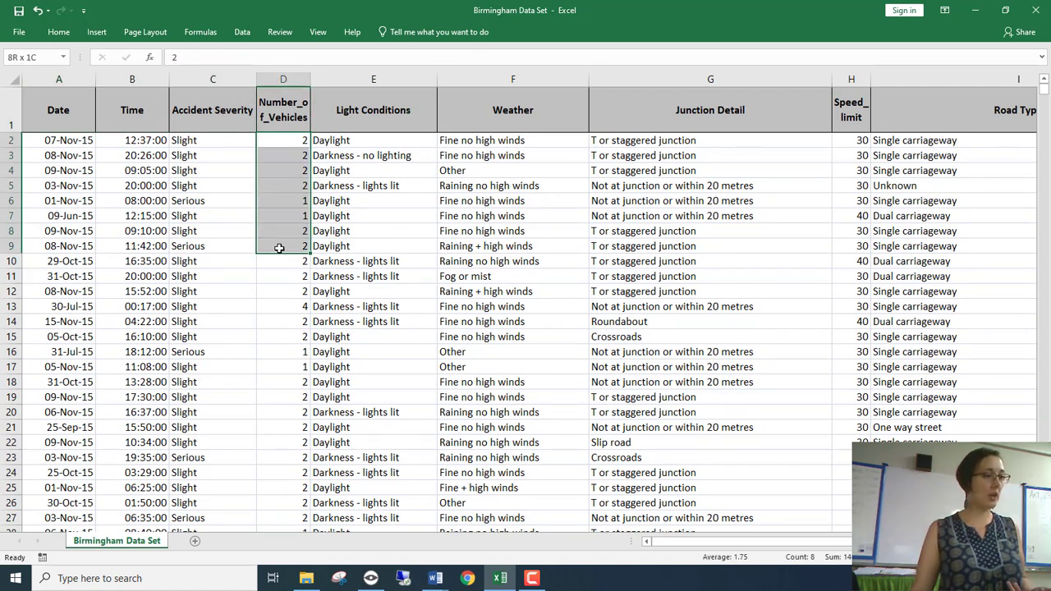
Step: Select the records in rows 4, 5 and 6, then jump to the last data row, 2971
click(9, 170)
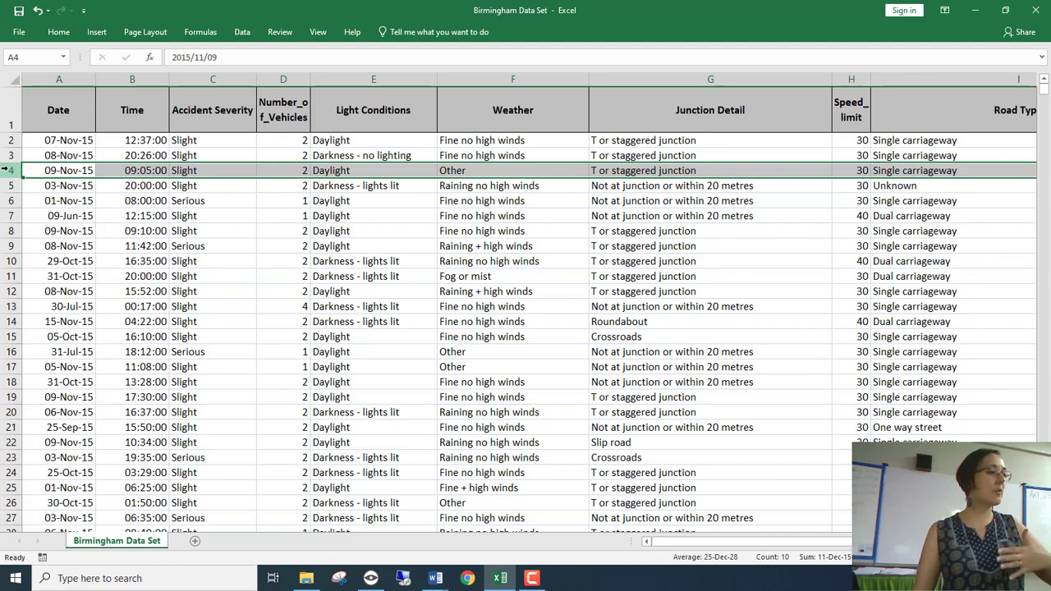
click(9, 185)
click(9, 200)
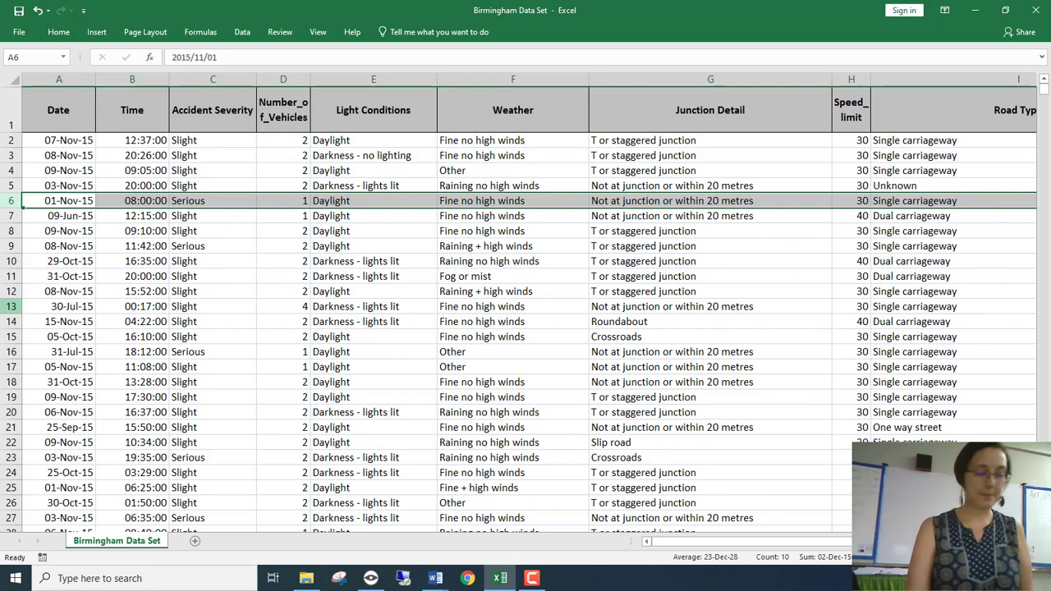
key(ctrl+Home)
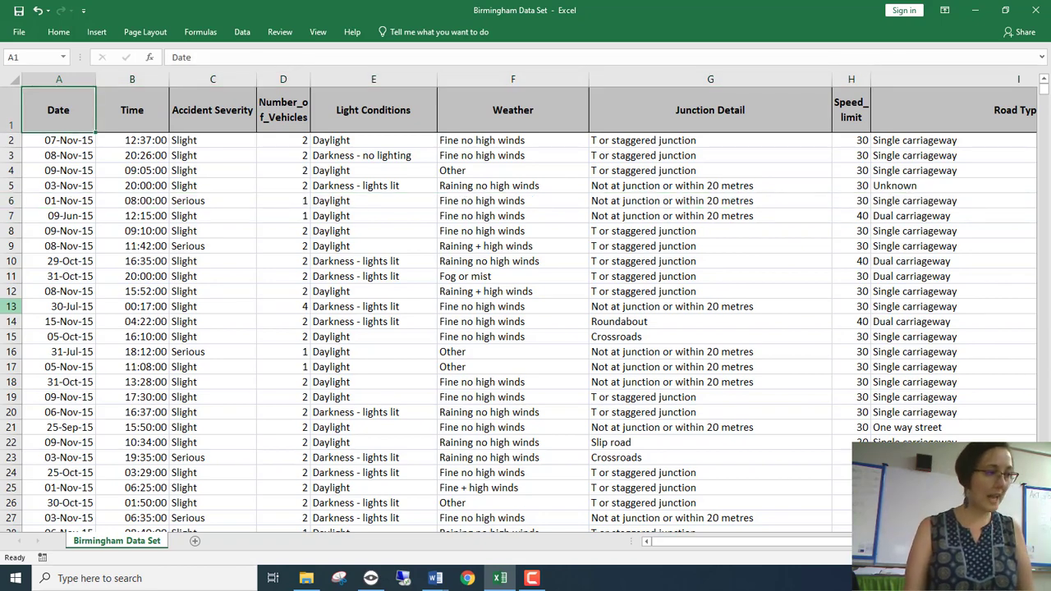
key(ctrl+Down)
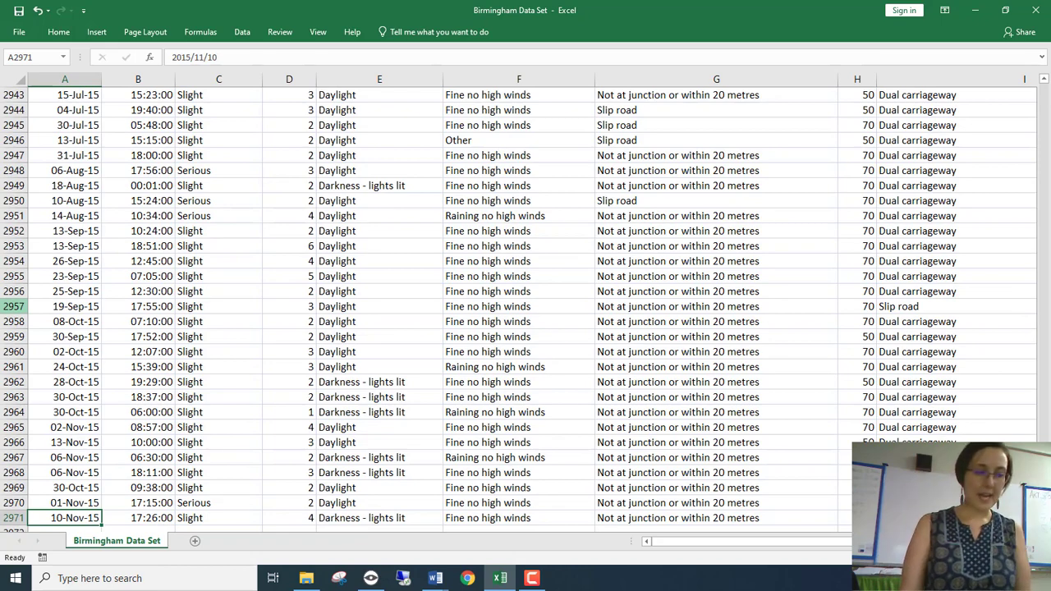
Step: Jump to the last column, Road Surface, and back, then extend and shrink a selection from A1
key(ctrl+Home)
key(ctrl+Right)
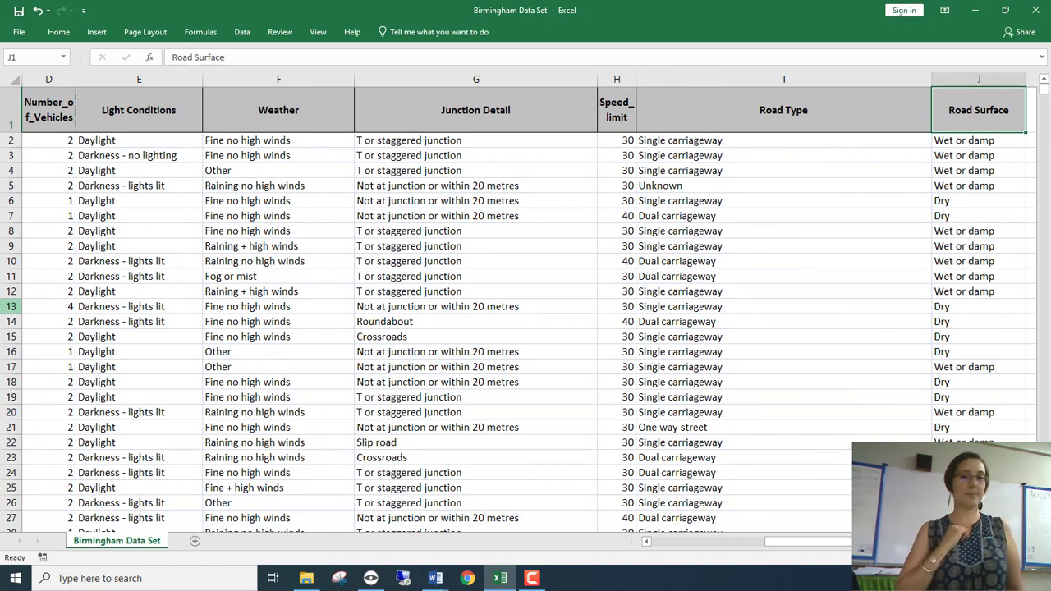
key(ctrl+Left)
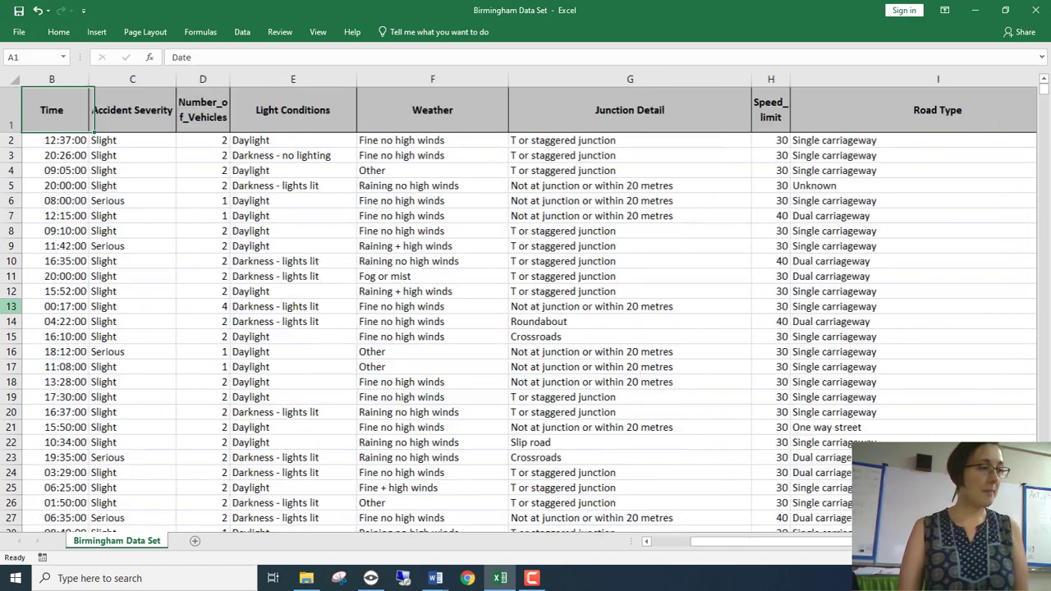
key(shift+Down)
key(shift+Down)
key(shift+Down)
key(shift+Up)
key(shift+Up)
key(shift+Up)
key(shift+Down)
key(shift+Down)
key(shift+Down)
key(shift+Down)
key(shift+Up)
key(shift+Up)
key(shift+Up)
key(shift+Up)
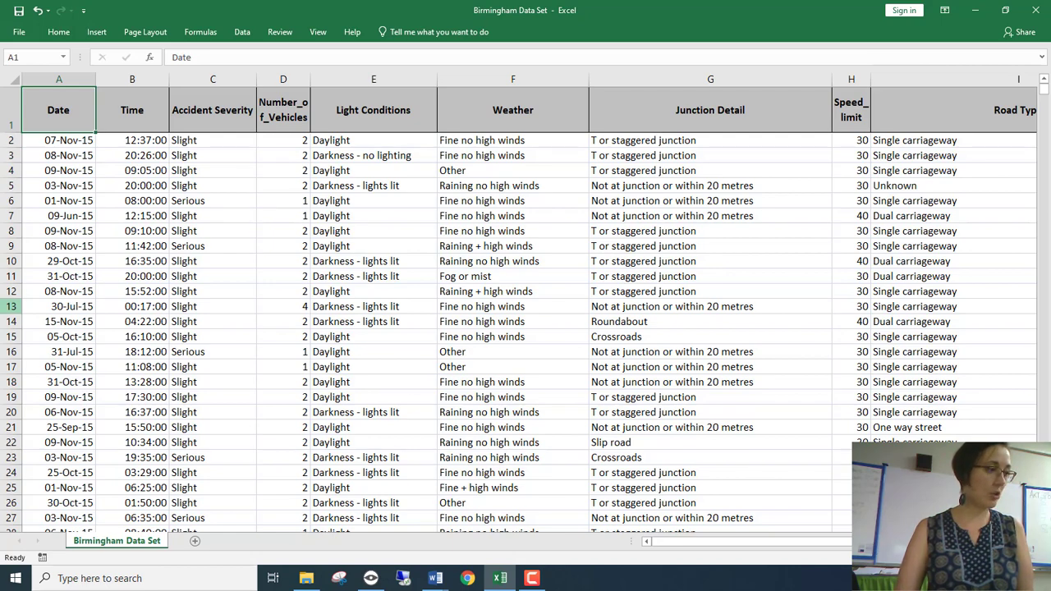
Step: Select every date from A2 to the last record, then bring the Verrykingsklas folder forward
key(ctrl+shift+Down)
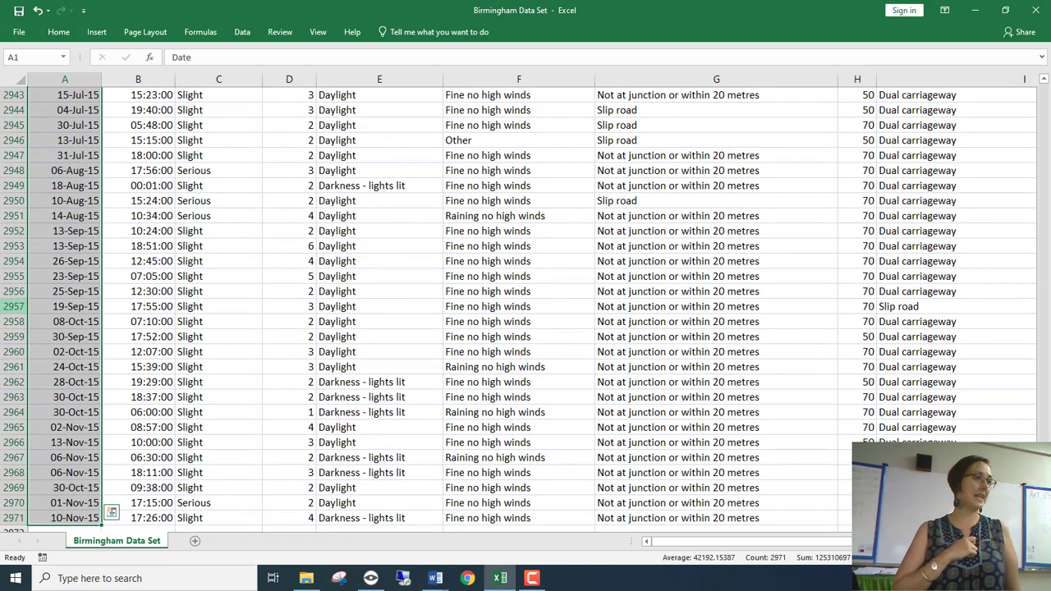
key(ctrl+shift+Up)
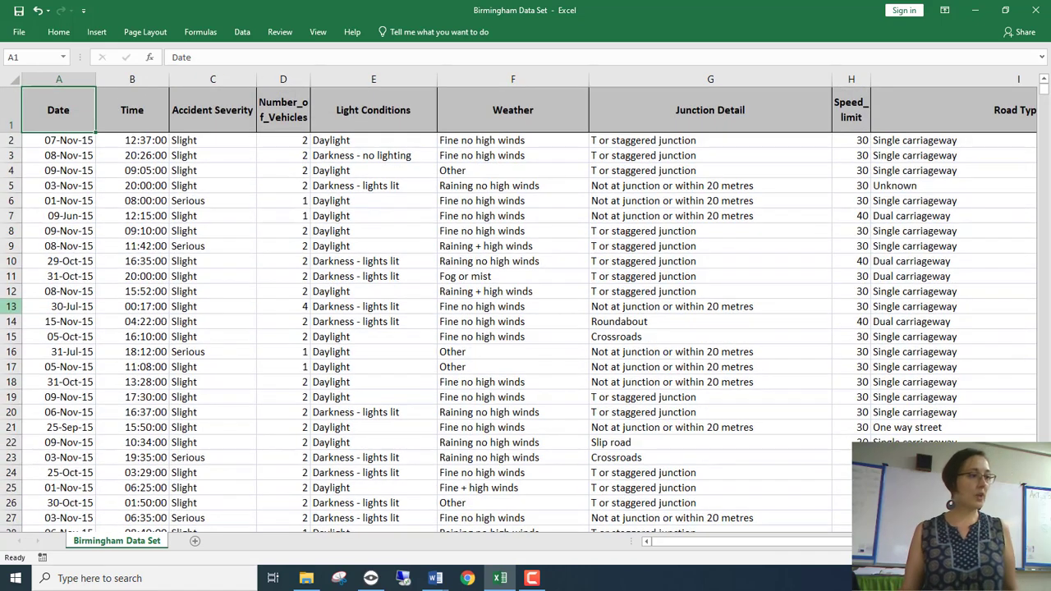
click(82, 140)
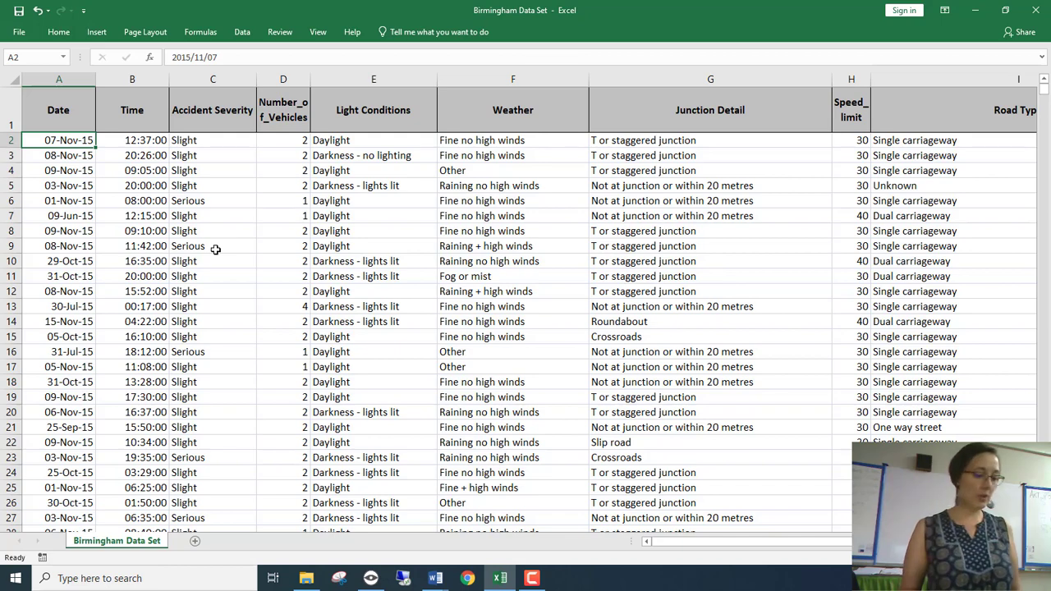
key(ctrl+shift+Down)
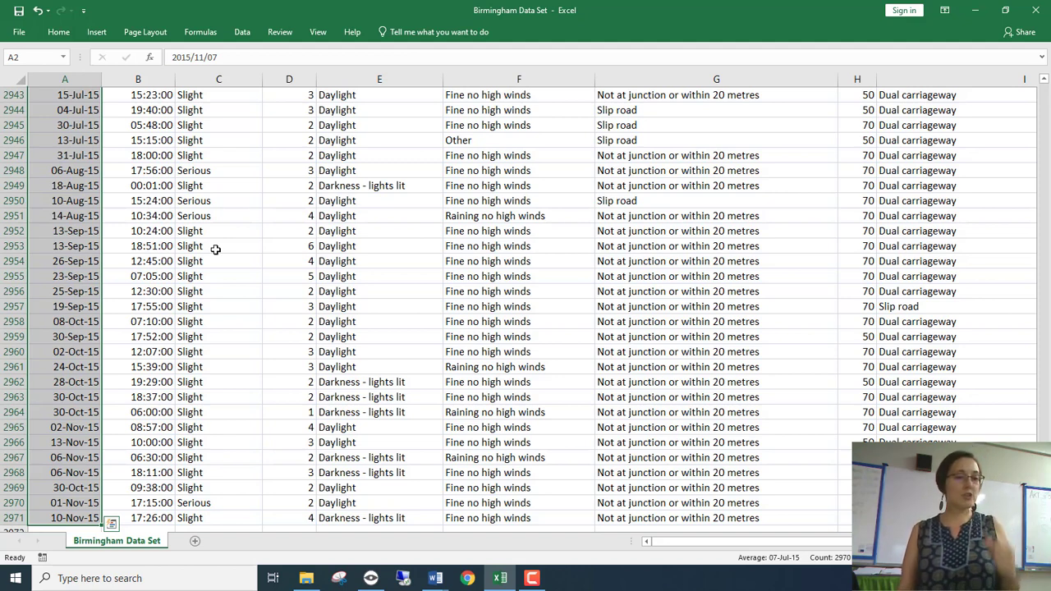
drag(713, 545, 852, 515)
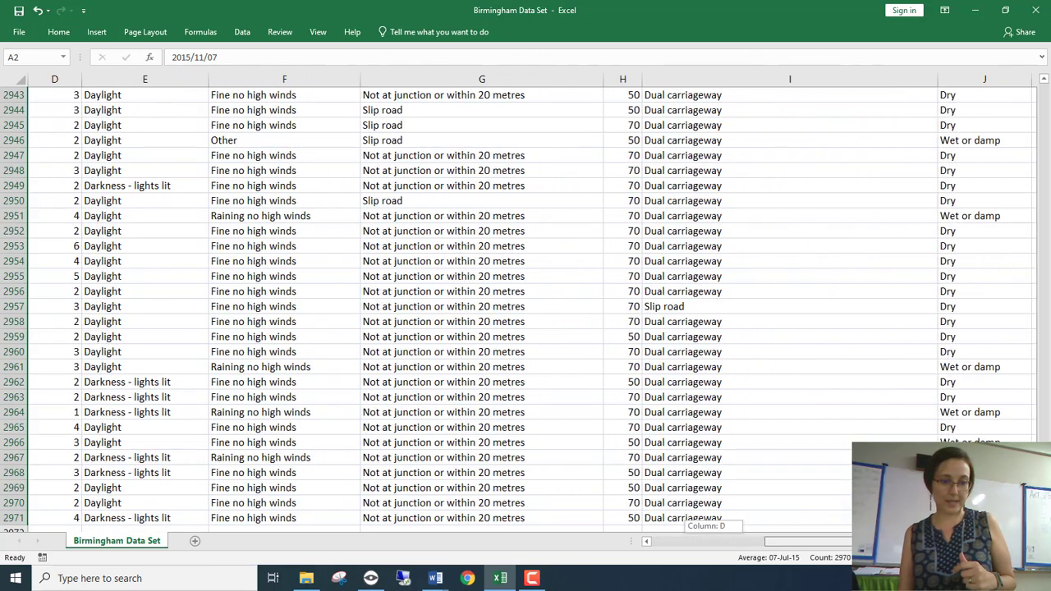
scroll(736, 468, up, 5)
click(734, 428)
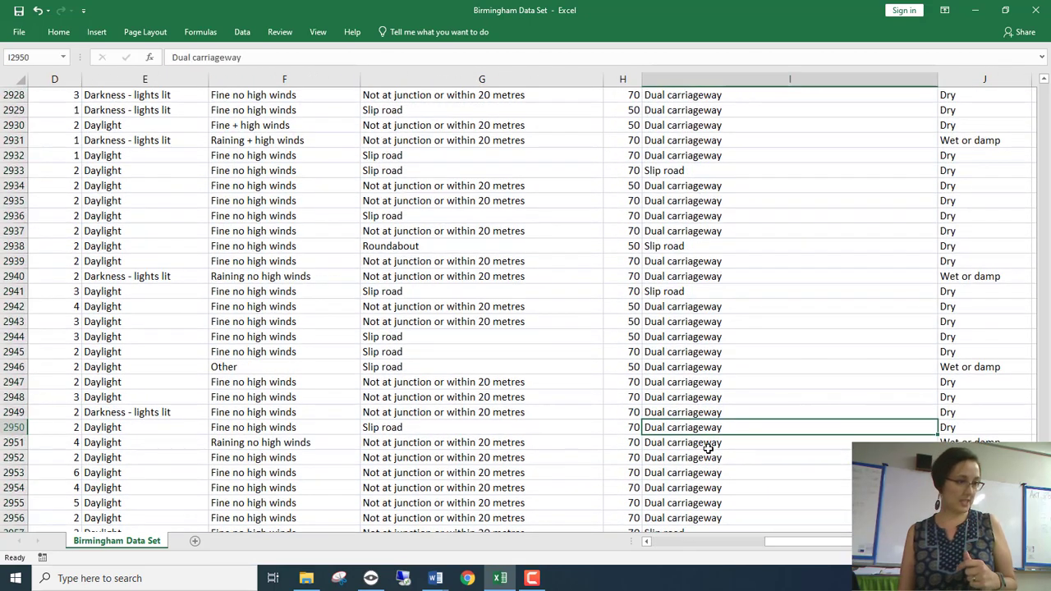
Step: Open the School Admin workbook from the Verrykingsklas folder, scroll its sheet, and return to Explorer
click(306, 578)
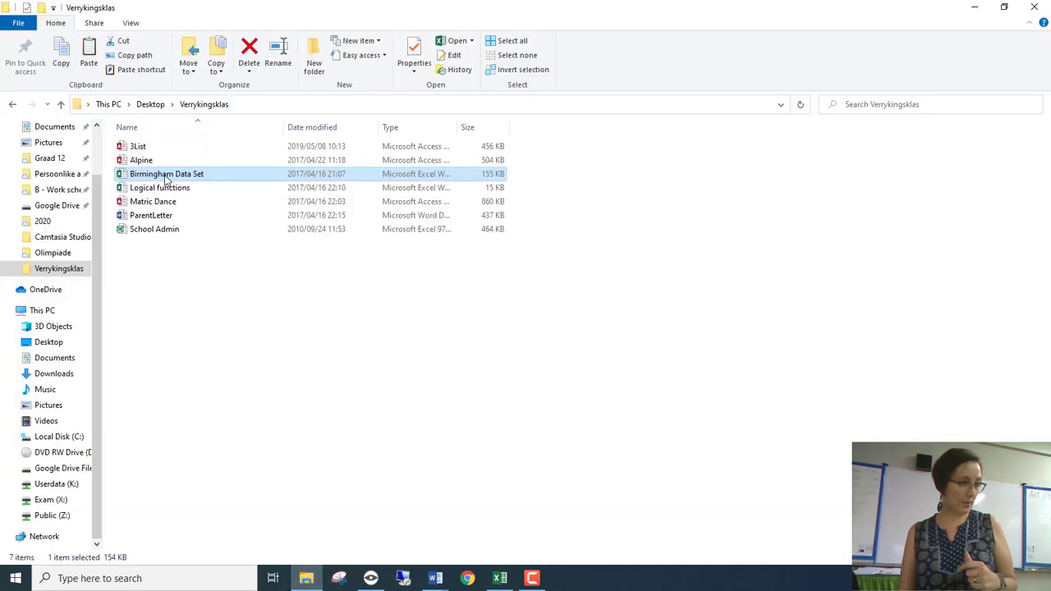
double_click(144, 230)
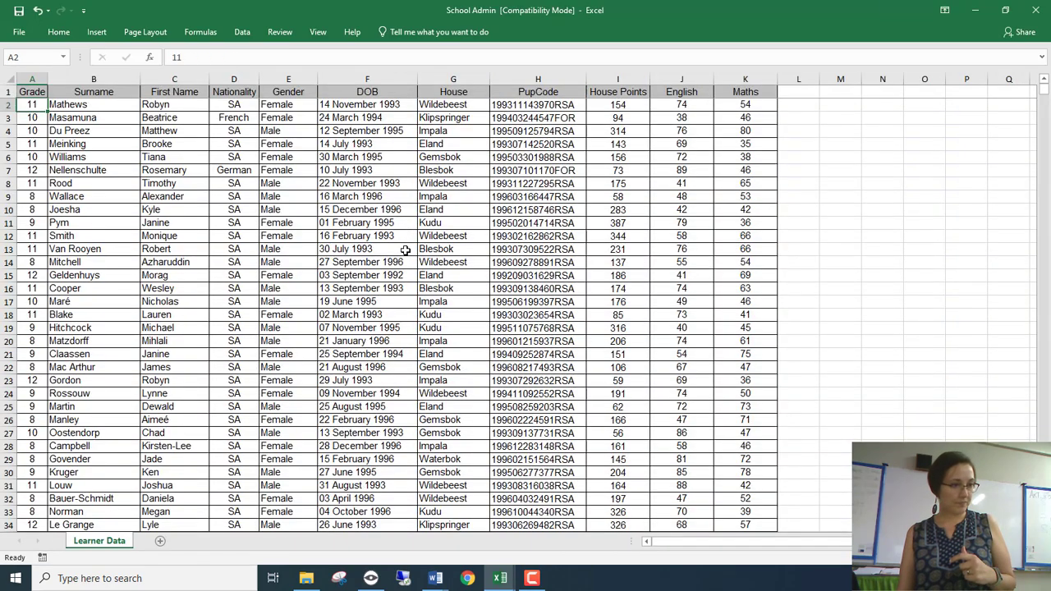
scroll(405, 256, down, 20)
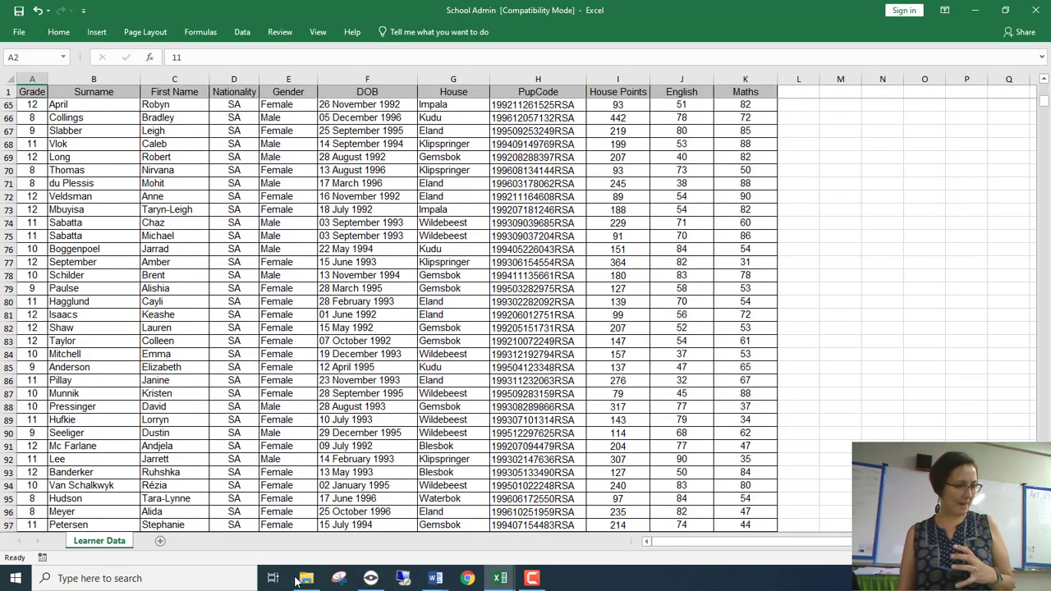
click(302, 579)
Step: Browse from Desktop through 2019 > 3 Data files > Data files and open CAO 2019 Round 1
click(149, 105)
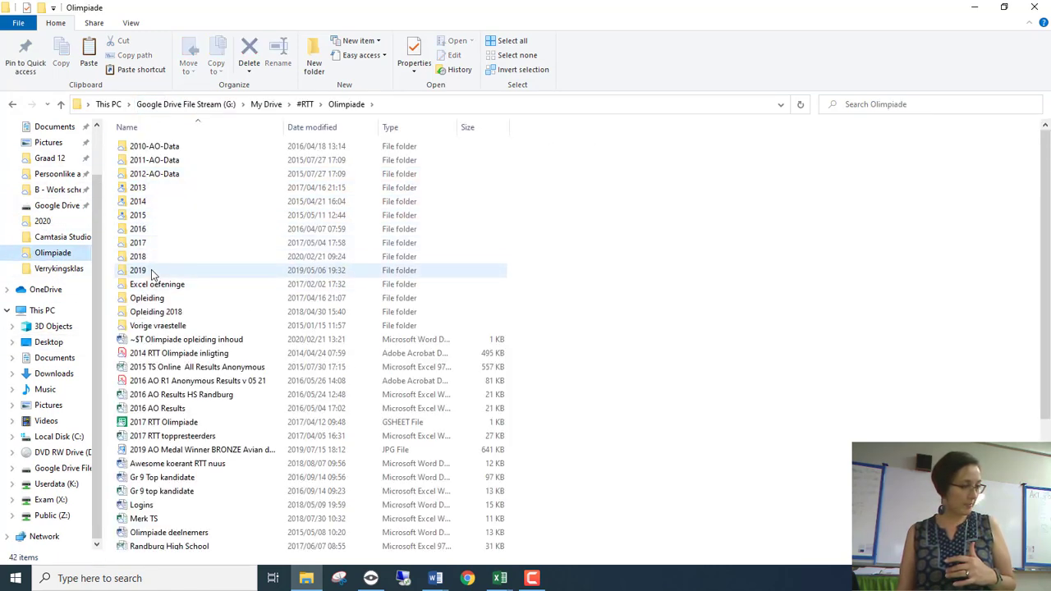
double_click(138, 270)
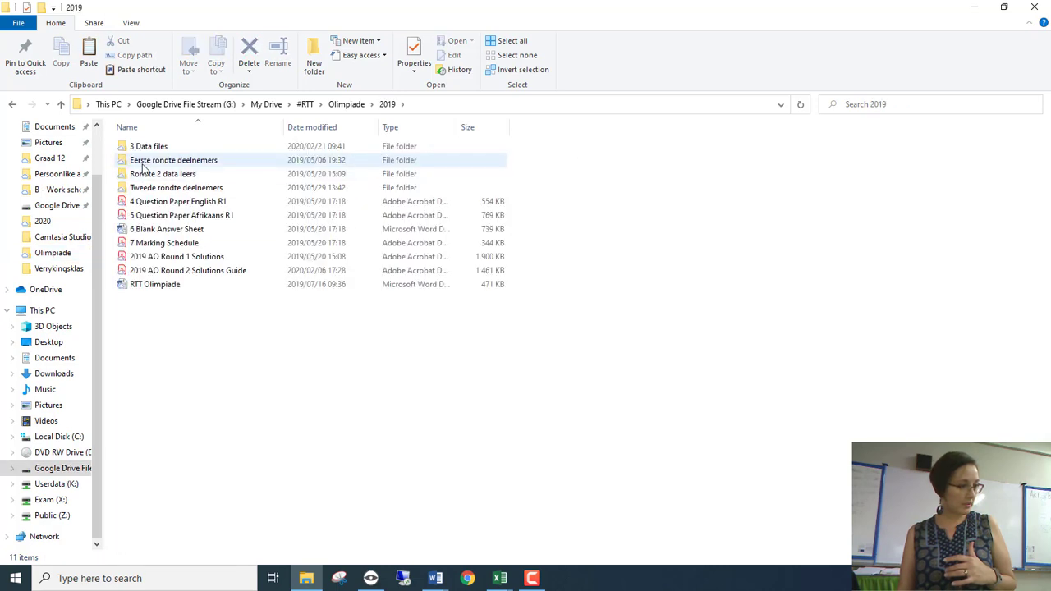
double_click(143, 147)
double_click(146, 148)
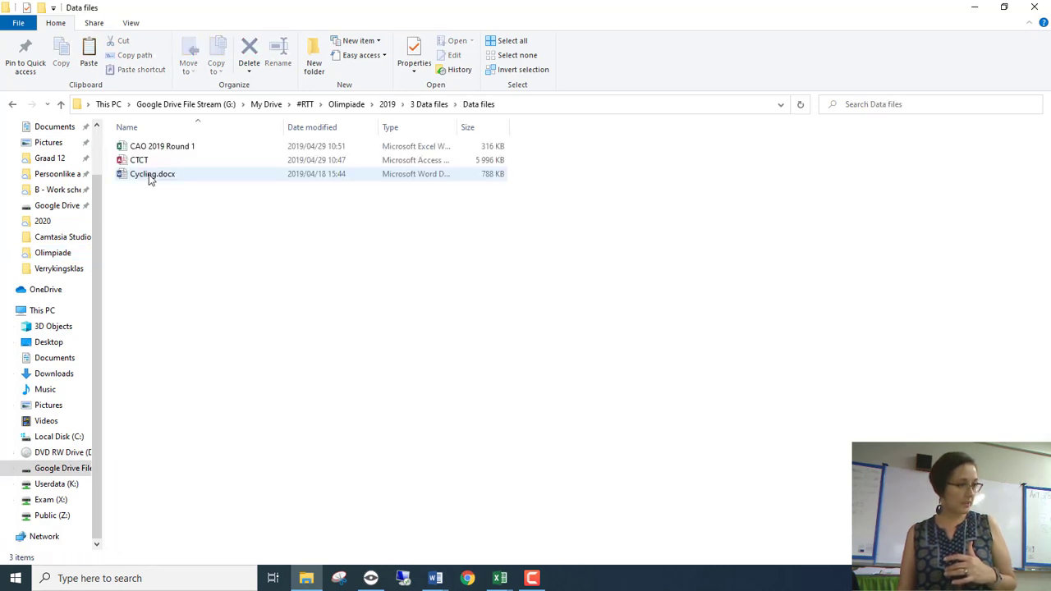
double_click(156, 146)
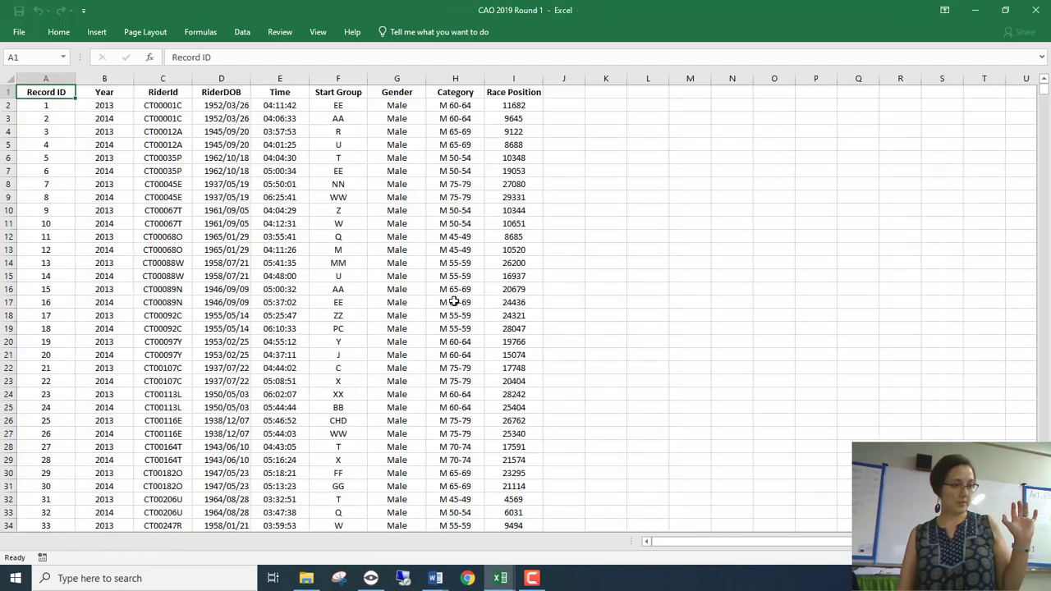
Step: Close the CAO 2019 Round 1 and School Admin workbooks, returning to the Birmingham Data Set
click(382, 340)
scroll(381, 340, down, 5)
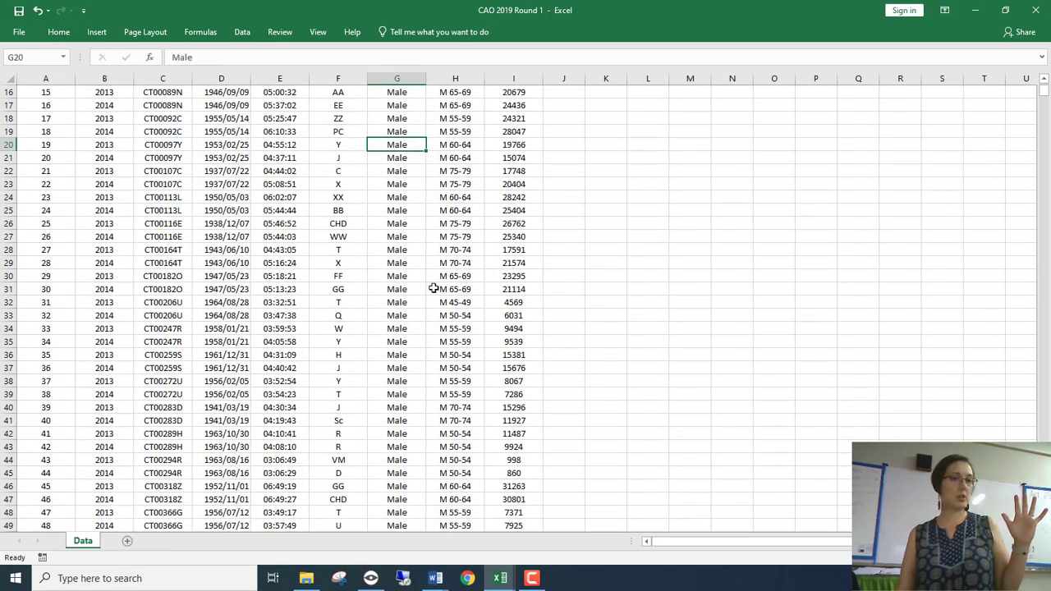
click(1044, 8)
click(1047, 15)
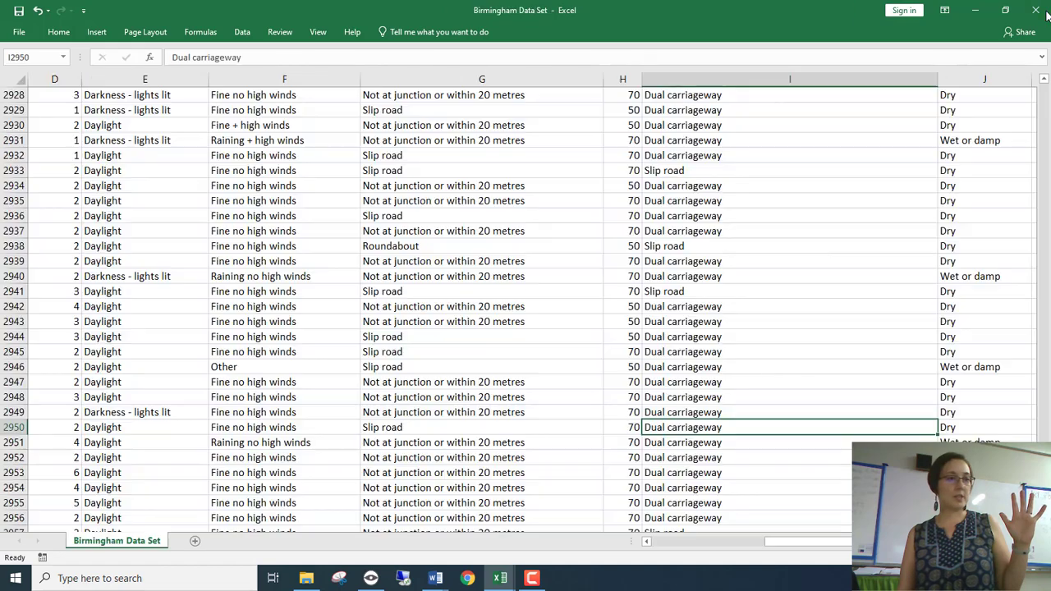
scroll(724, 308, up, 10)
scroll(724, 309, up, 16)
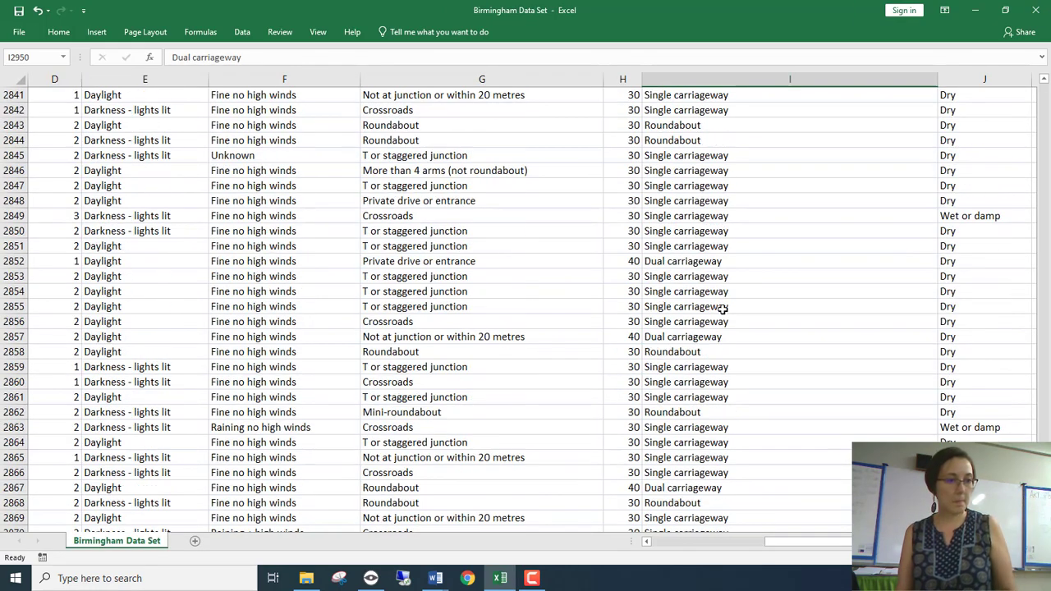
click(721, 291)
Step: Clear Junction Detail cells G9:G16, then select G1 down to G8 and pick G9
key(ctrl+Home)
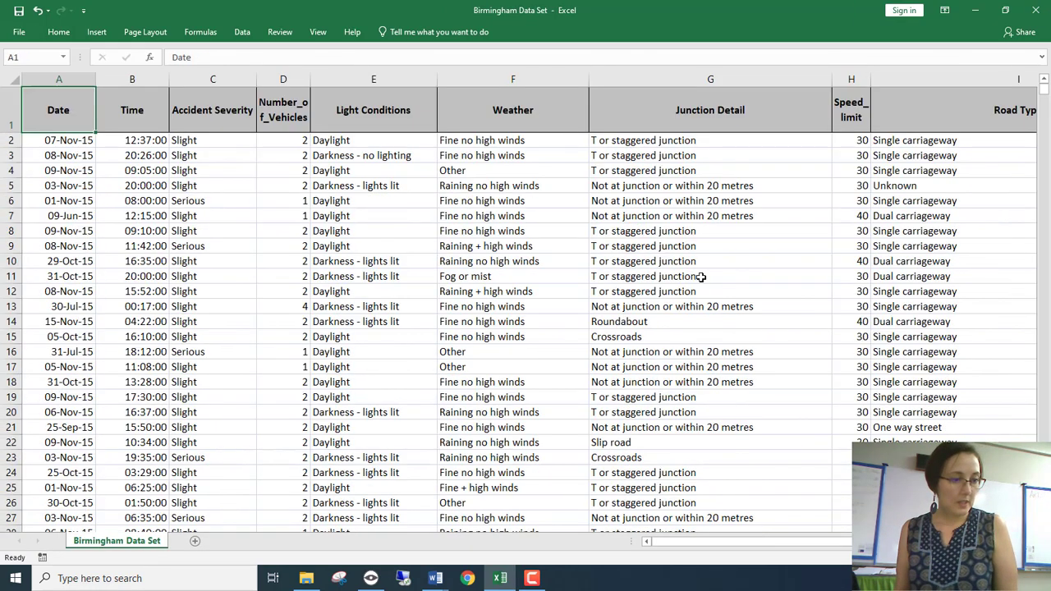
drag(692, 248, 682, 351)
key(ctrl+c)
key(Delete)
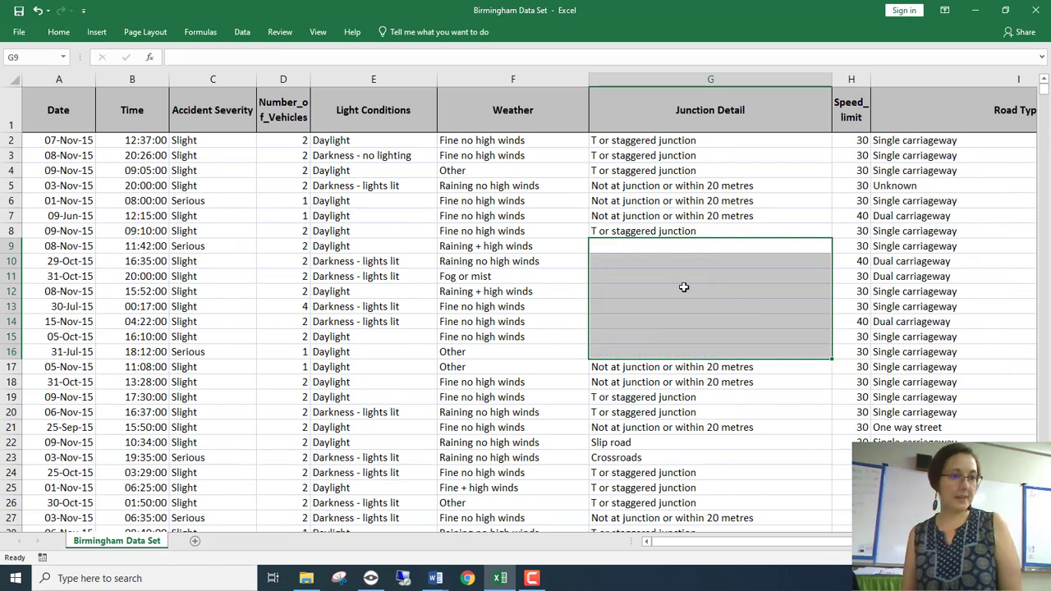
click(653, 125)
key(ctrl+shift+Down)
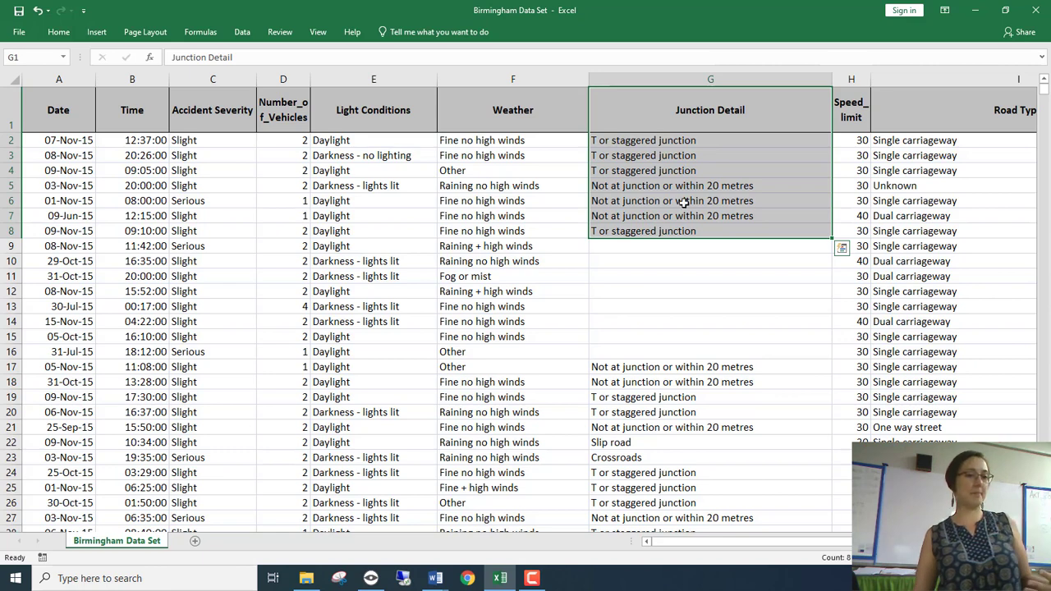
click(694, 246)
key(ctrl+v)
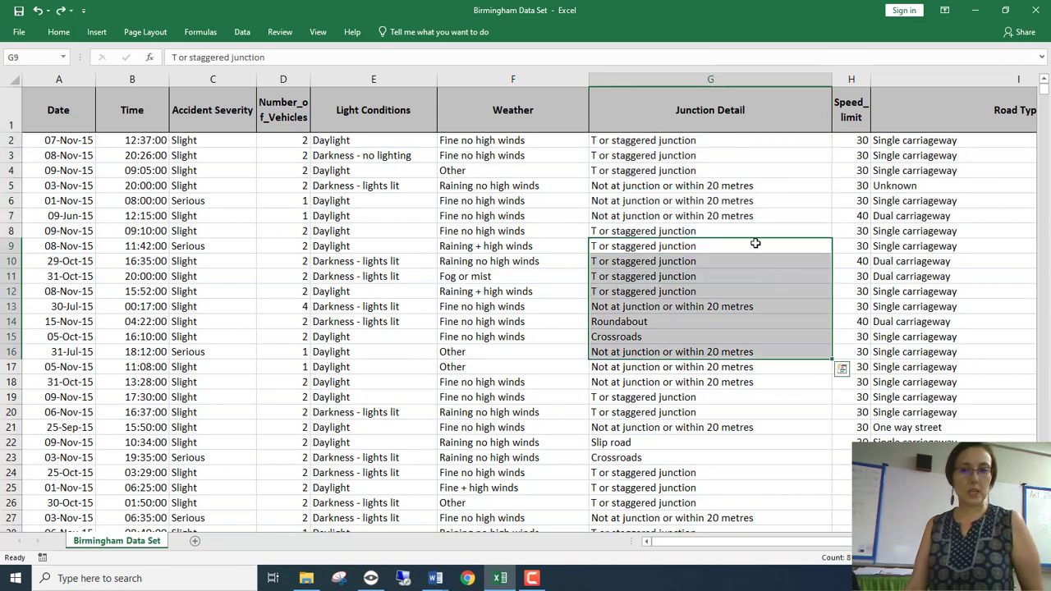
click(756, 243)
click(727, 230)
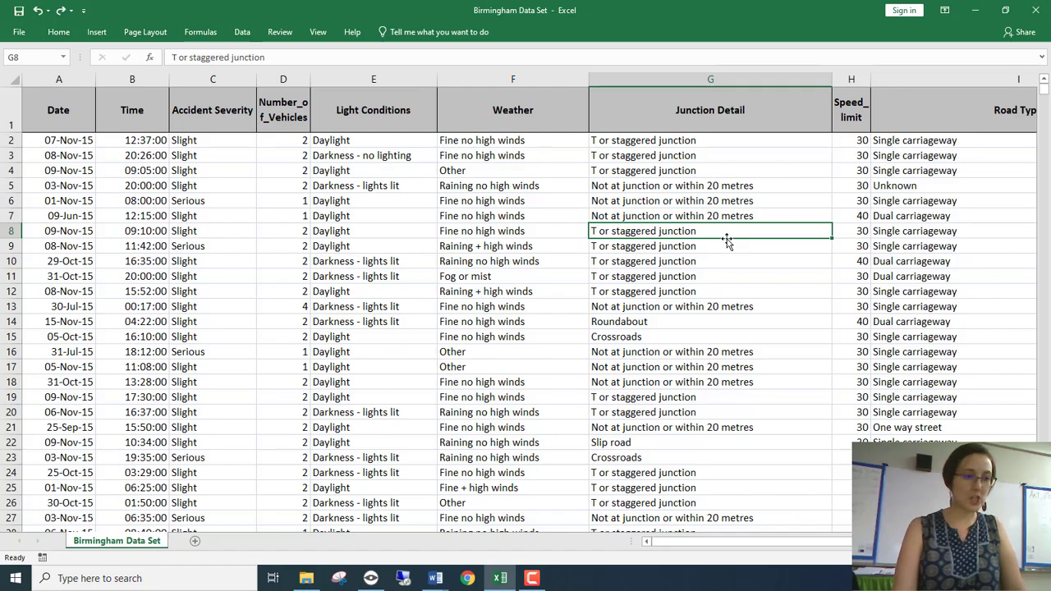
key(Down)
key(Down)
key(Down)
key(Down)
key(Down)
key(Down)
key(Down)
key(Down)
key(Down)
key(Down)
key(Down)
key(Down)
key(Down)
key(Down)
key(Down)
key(Down)
key(Down)
key(Down)
key(Down)
key(Down)
key(Down)
key(Down)
key(Down)
key(Down)
key(Down)
key(Down)
key(Down)
key(Down)
key(Down)
key(Down)
key(Down)
key(Down)
key(Down)
key(Down)
key(Down)
key(Down)
key(Down)
key(Down)
key(Down)
key(Down)
key(Up)
key(Up)
key(Up)
key(Up)
key(Up)
key(Up)
key(Up)
key(Up)
key(Up)
key(Up)
key(Up)
key(Up)
key(Up)
key(Up)
key(Up)
key(Up)
key(Up)
key(Up)
key(Up)
key(Up)
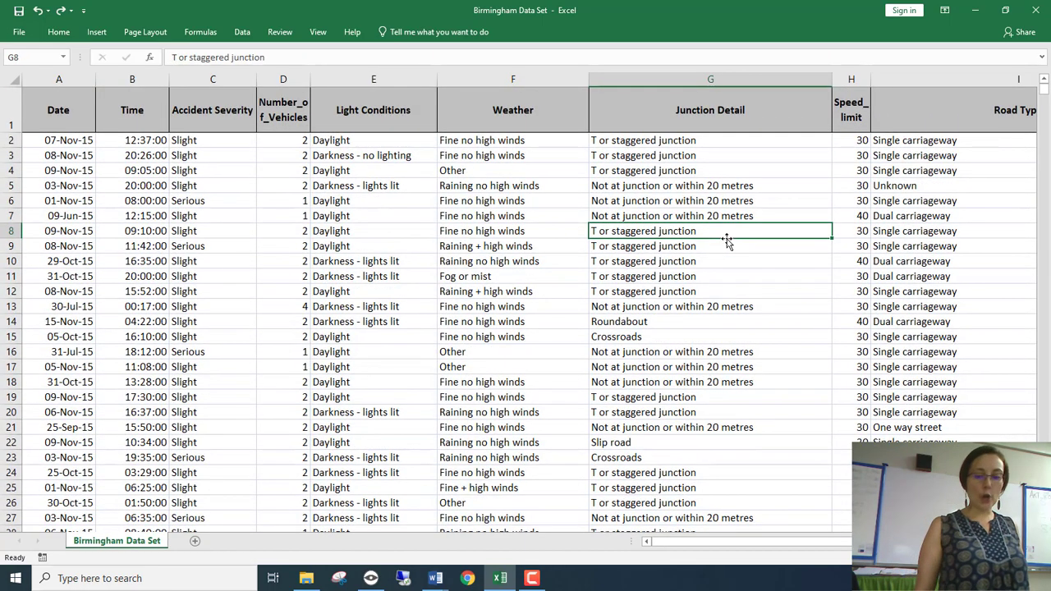
key(Home)
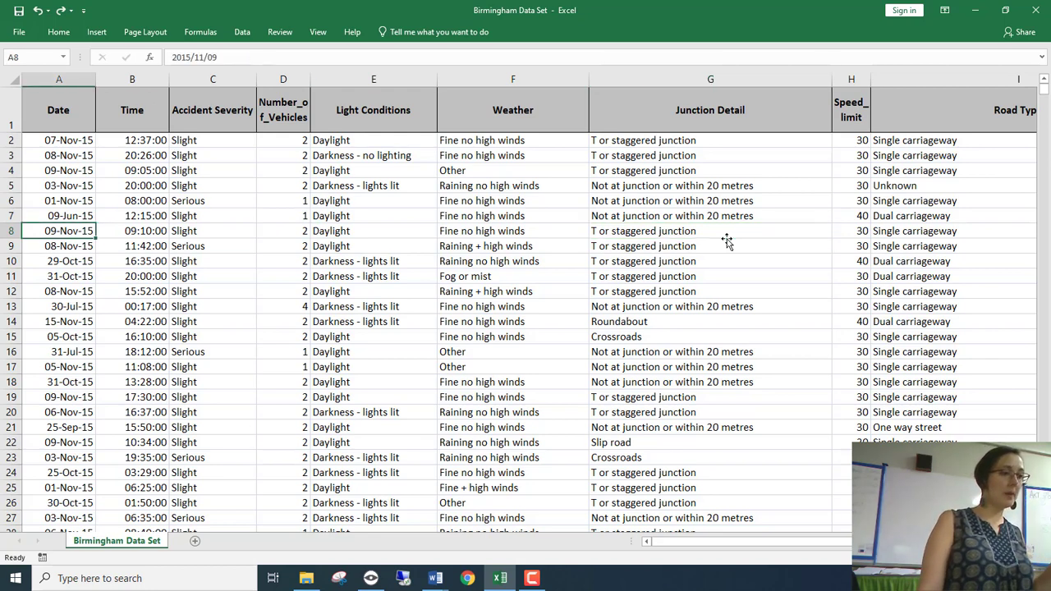
key(End)
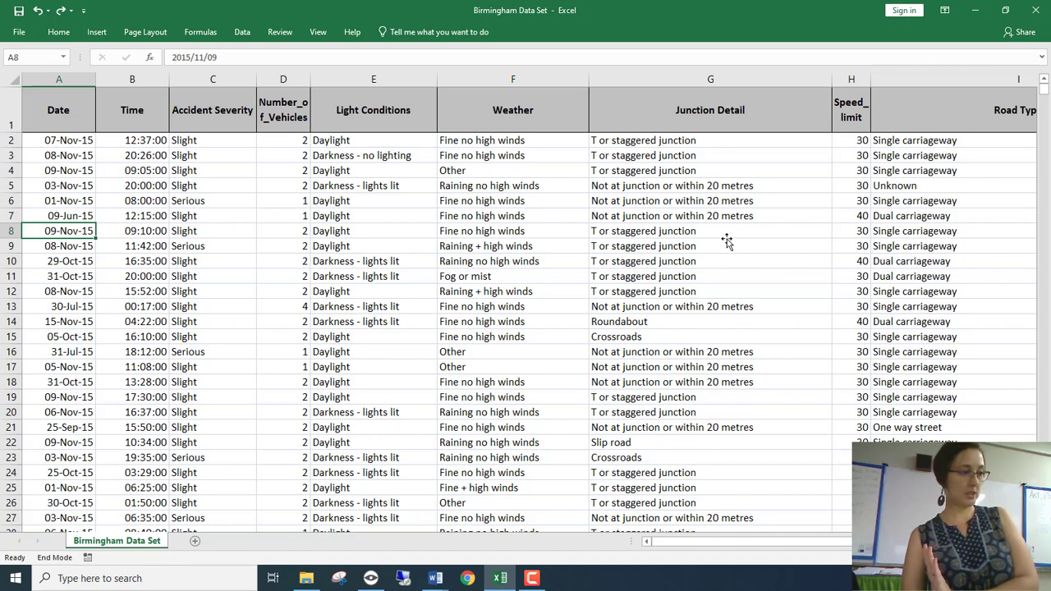
key(End)
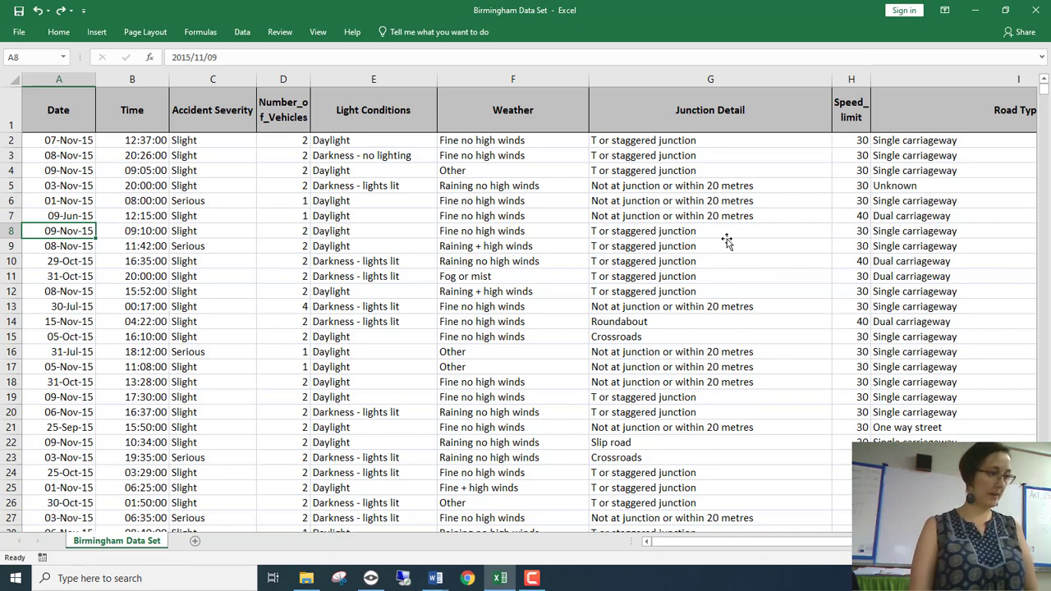
key(ctrl+End)
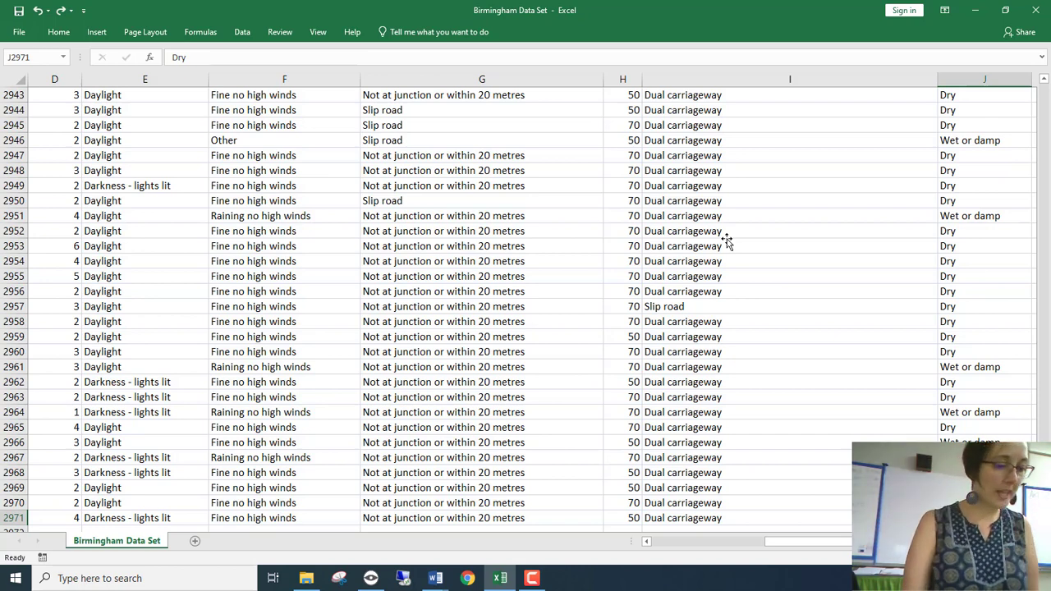
key(ctrl+Home)
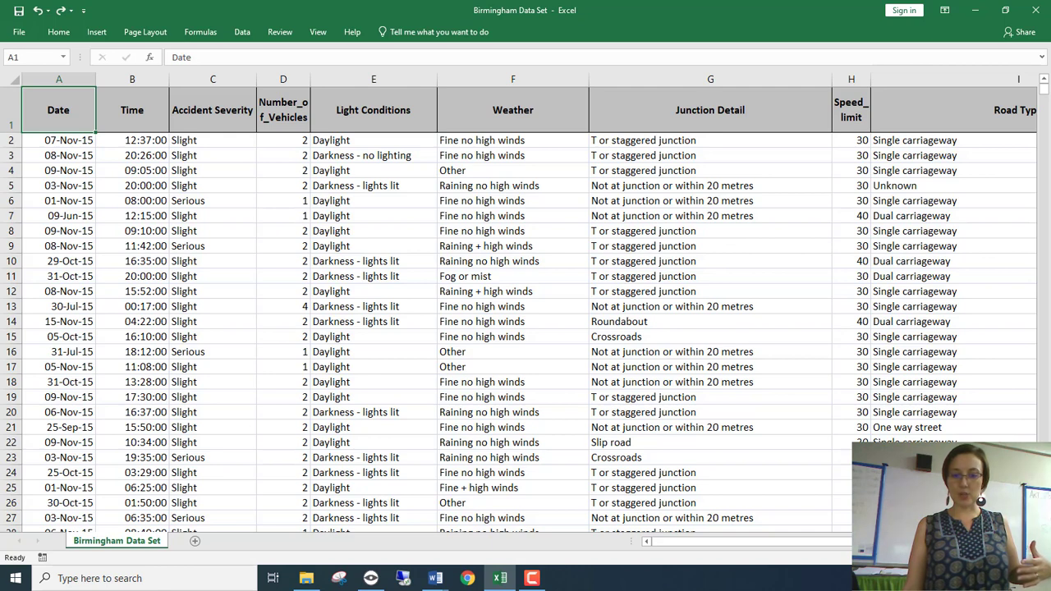
key(alt+Tab)
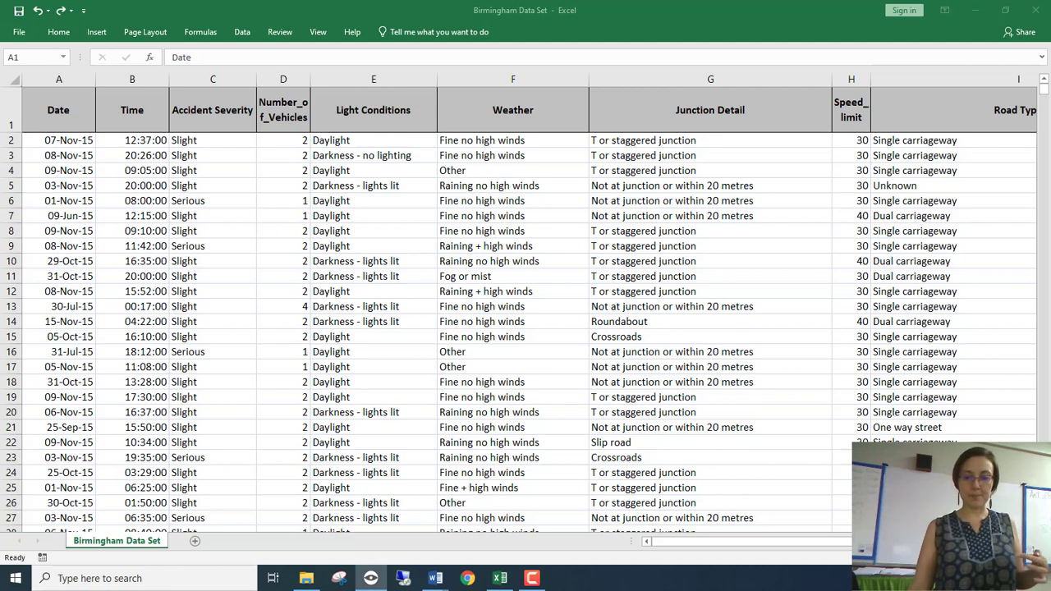
key(alt+Tab)
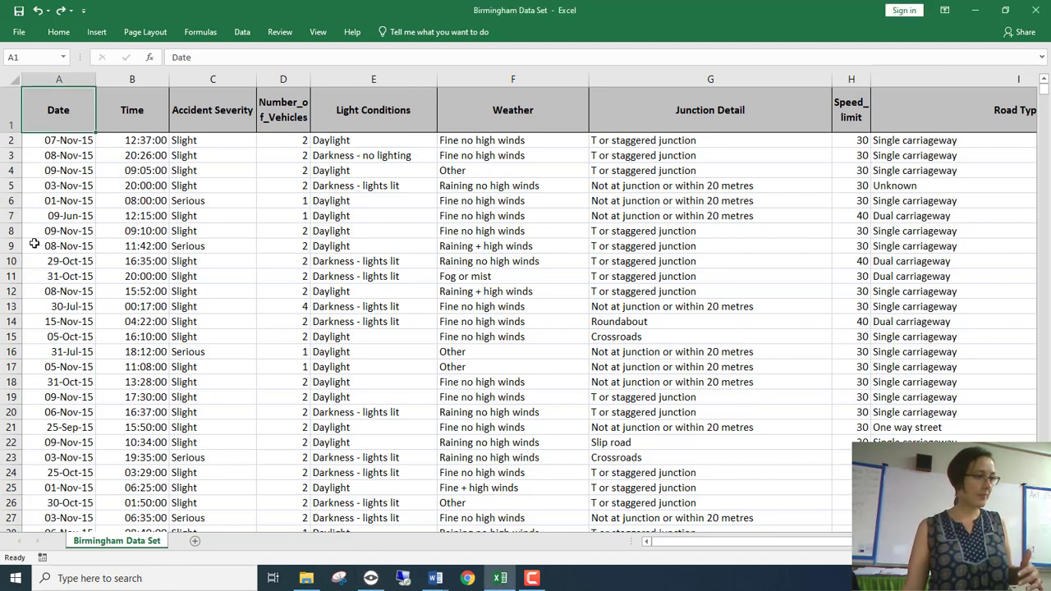
click(132, 115)
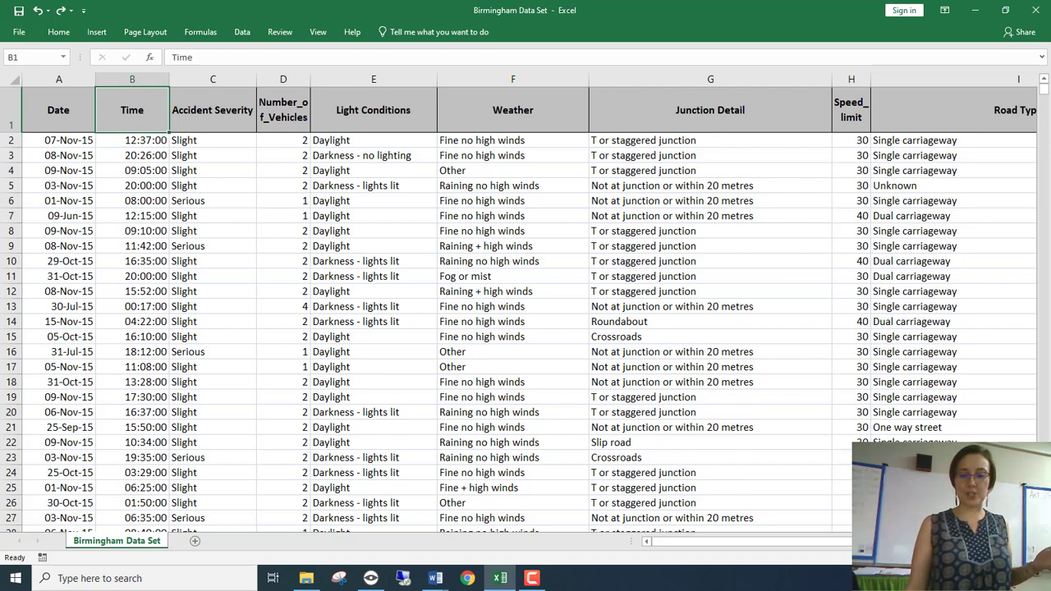
key(alt+Tab)
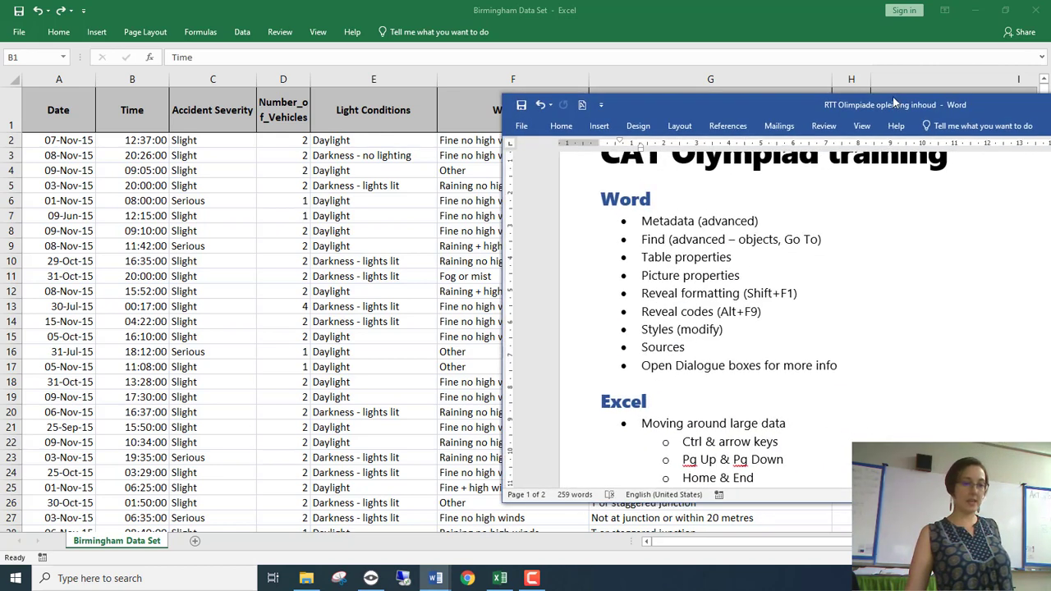
scroll(622, 374, down, 1)
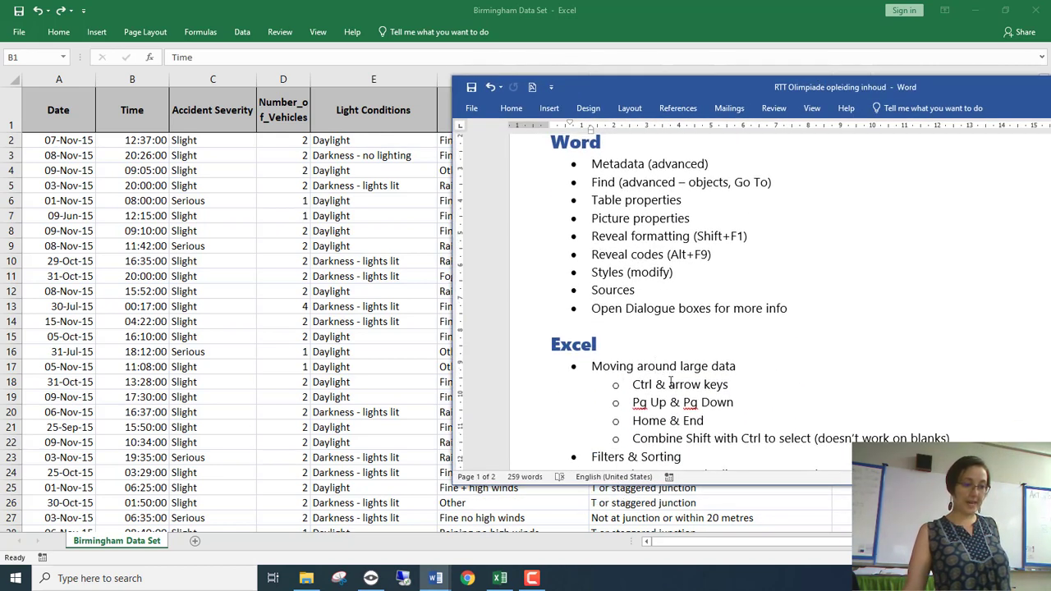
drag(634, 384, 742, 389)
drag(862, 85, 876, 95)
key(alt+Tab)
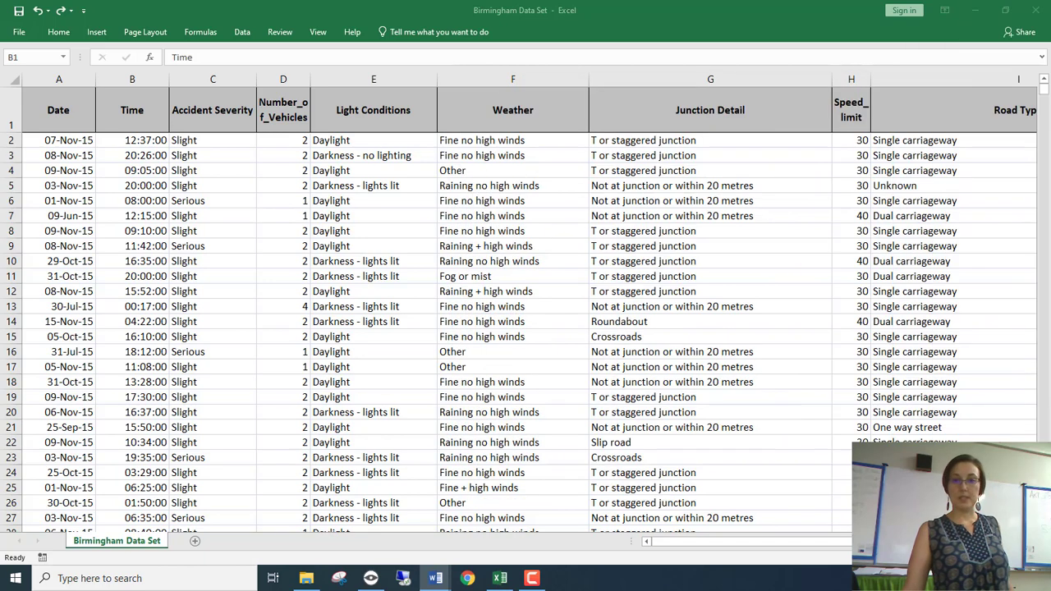
click(354, 126)
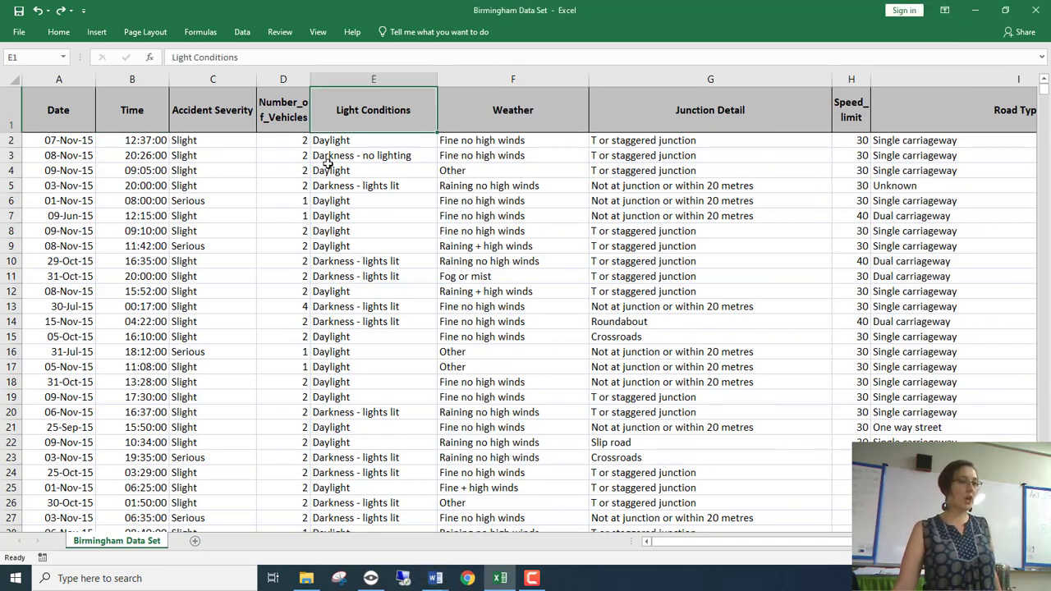
click(32, 116)
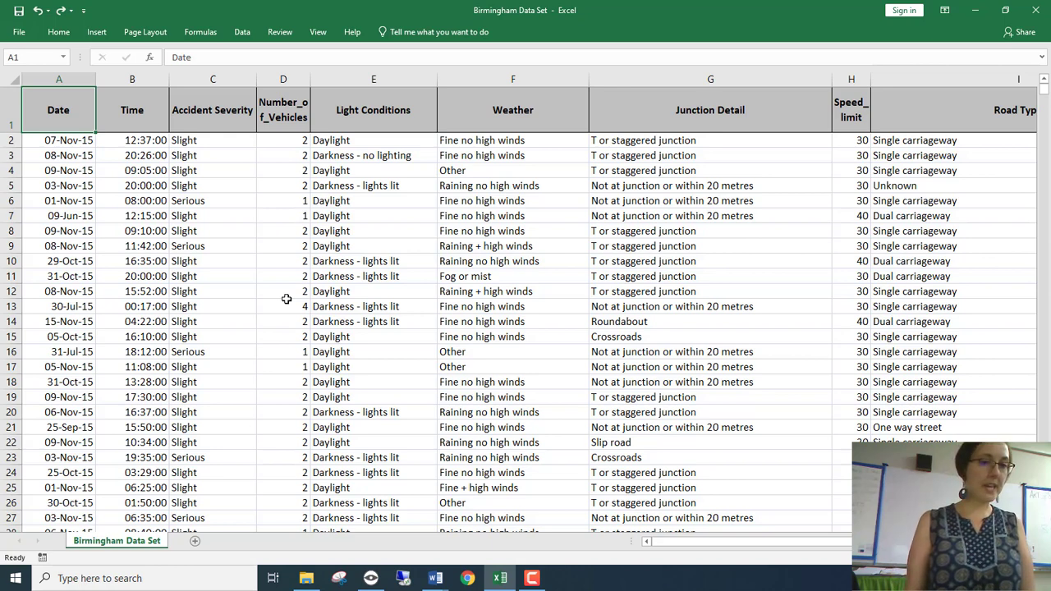
key(ctrl+Right)
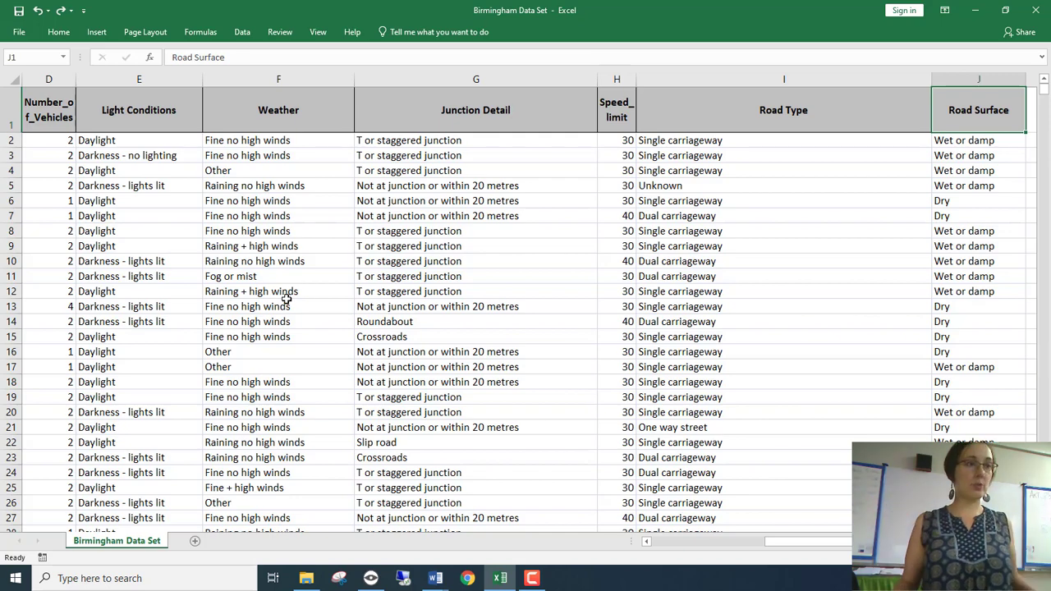
key(ctrl+Down)
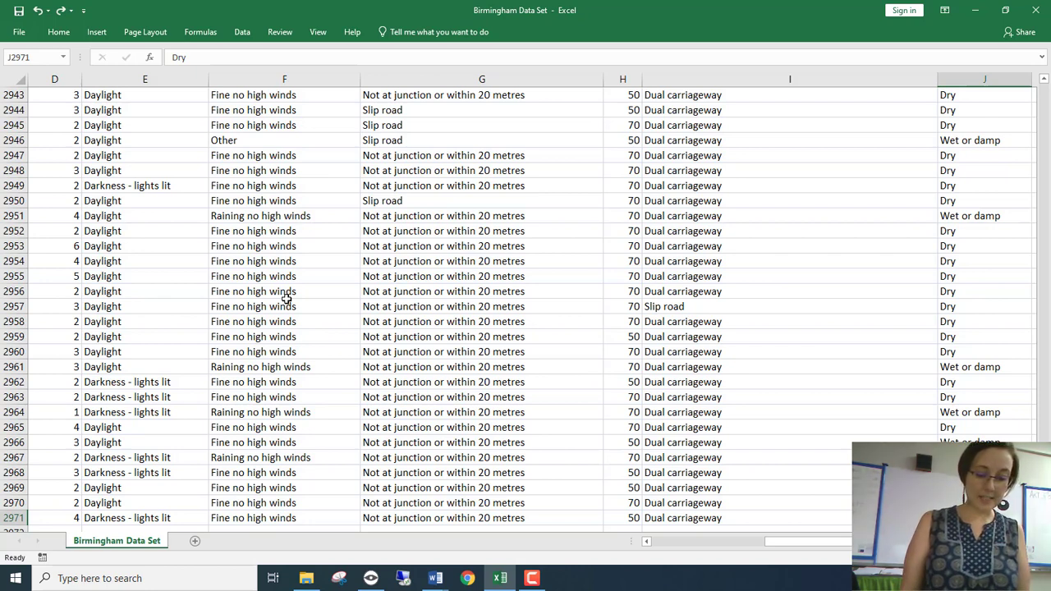
key(ctrl+Left)
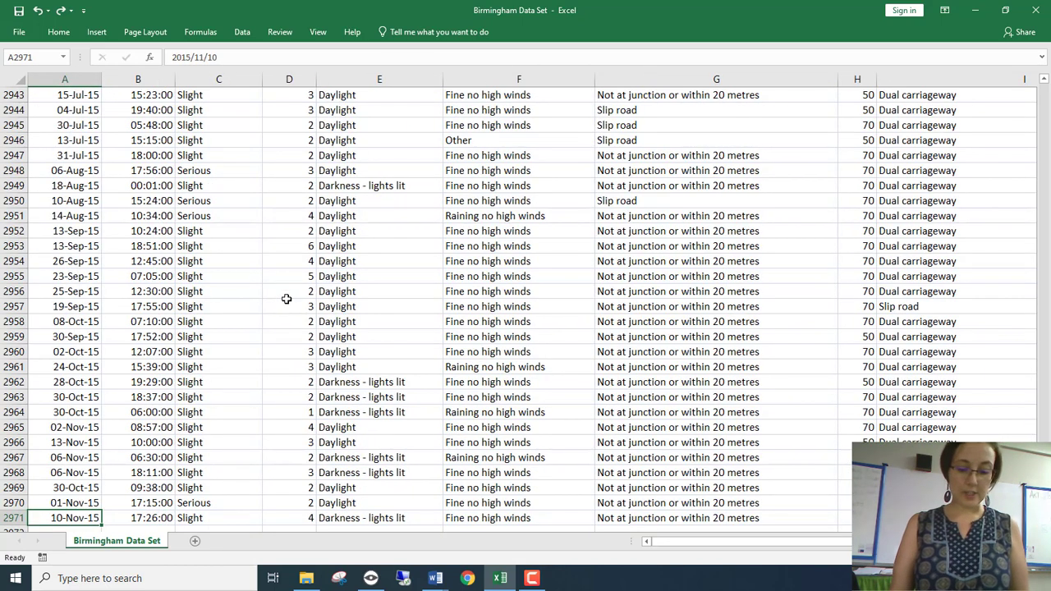
key(ctrl+Up)
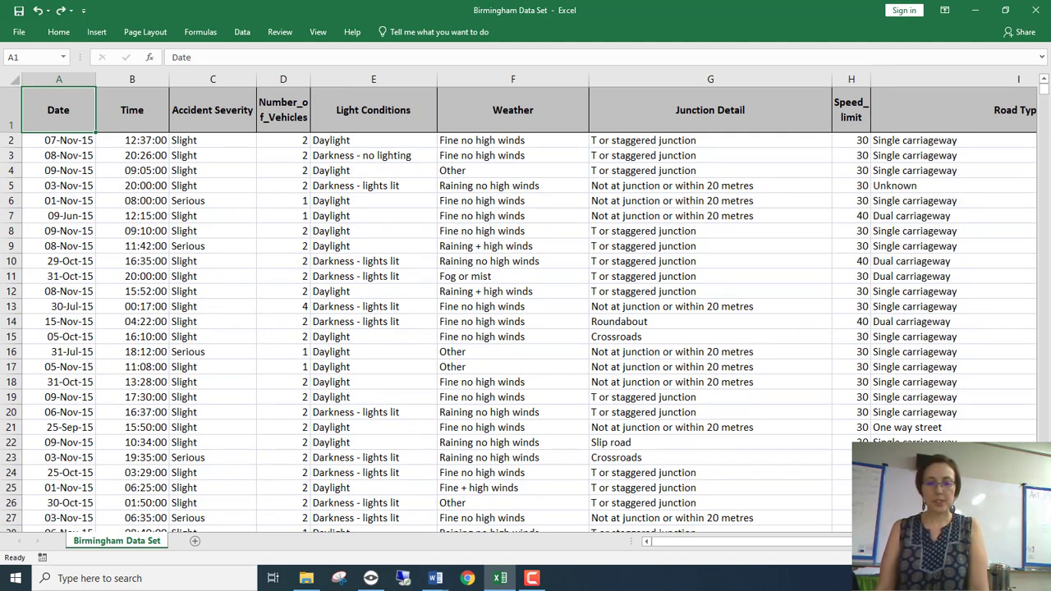
key(alt+Tab)
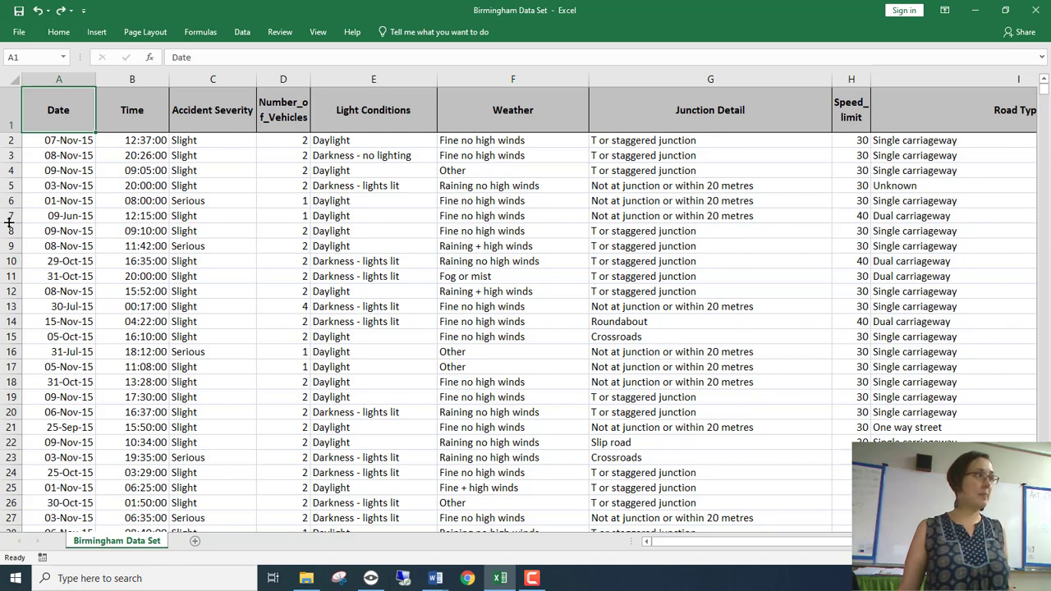
Step: Pin the Home ribbon, then select column A and the headings from Date to Junction Detail
click(215, 160)
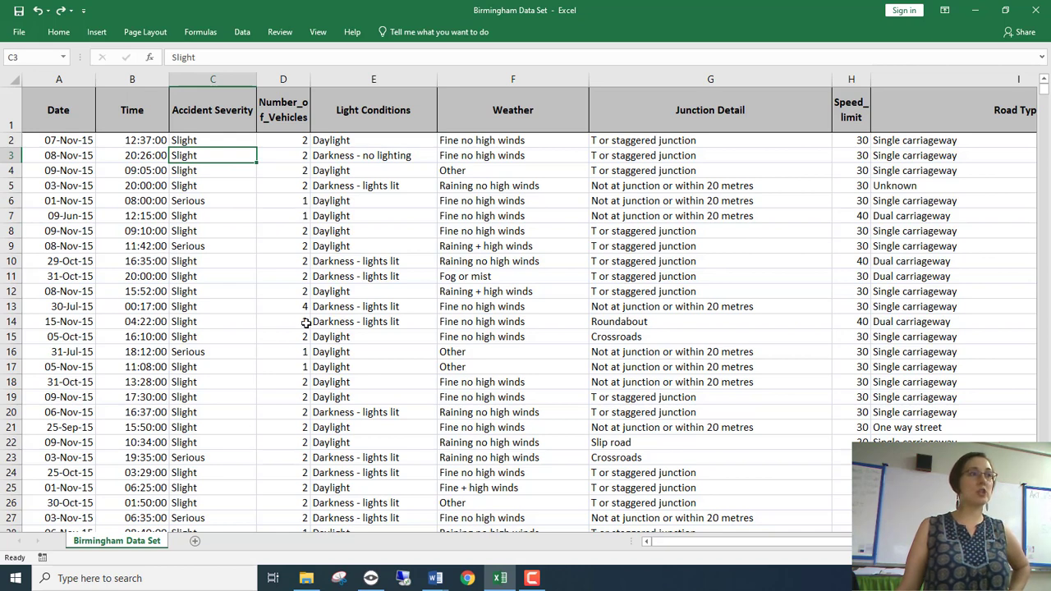
click(70, 115)
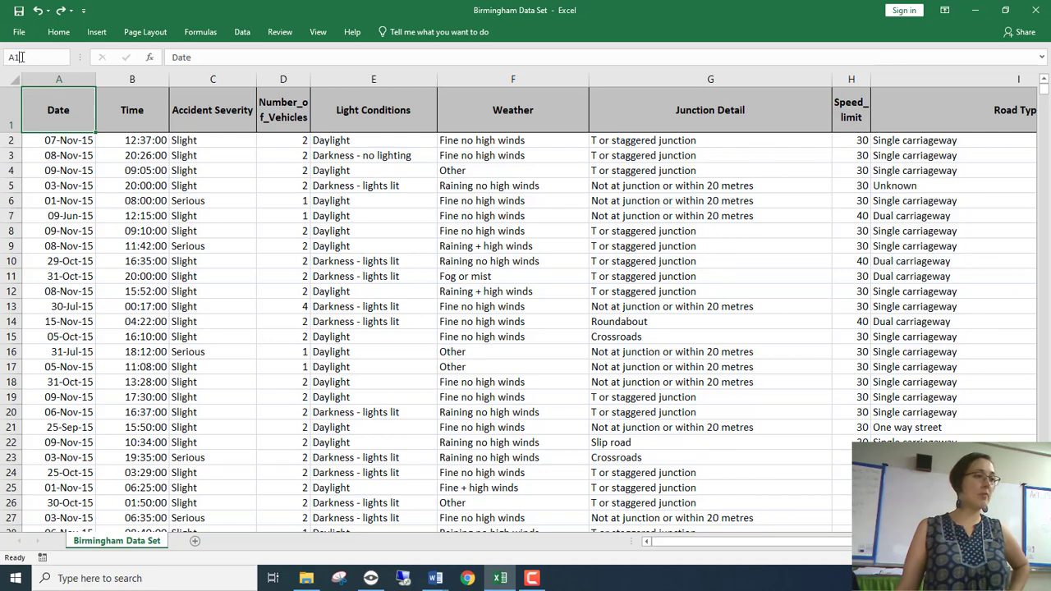
click(59, 34)
click(61, 139)
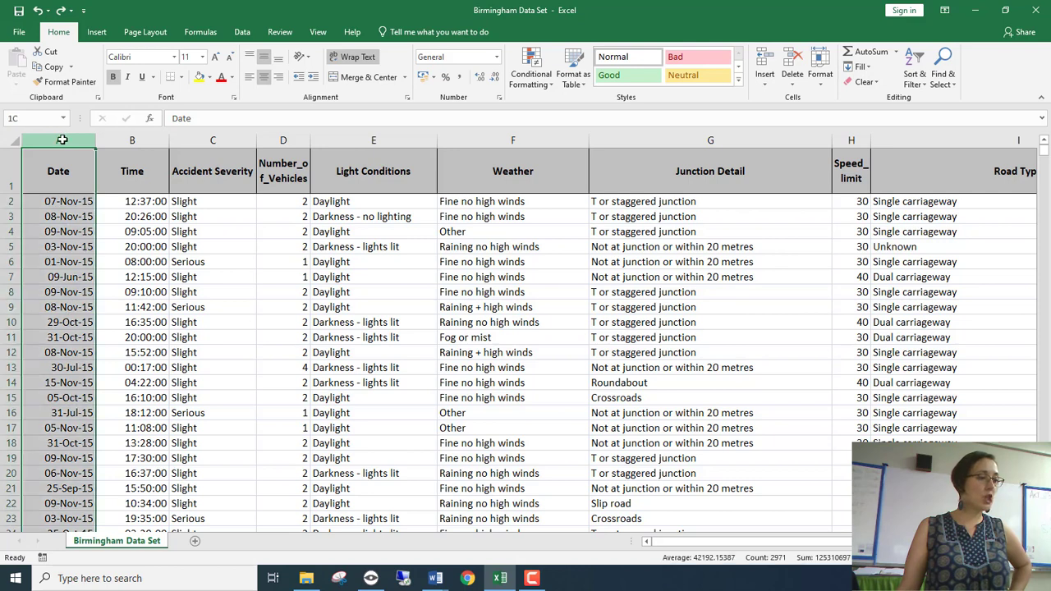
drag(58, 171, 607, 171)
click(58, 171)
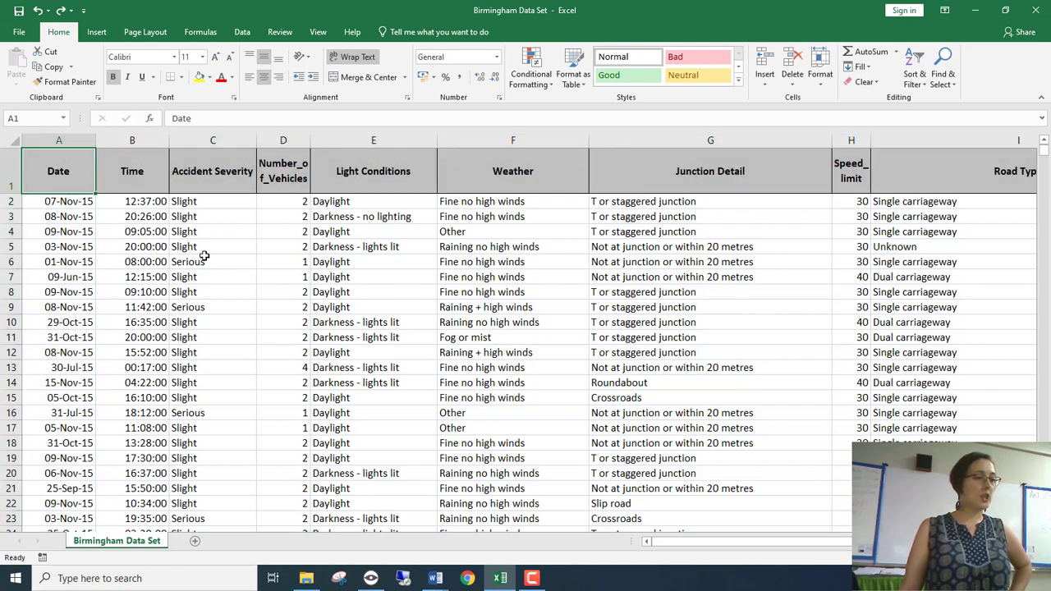
click(199, 262)
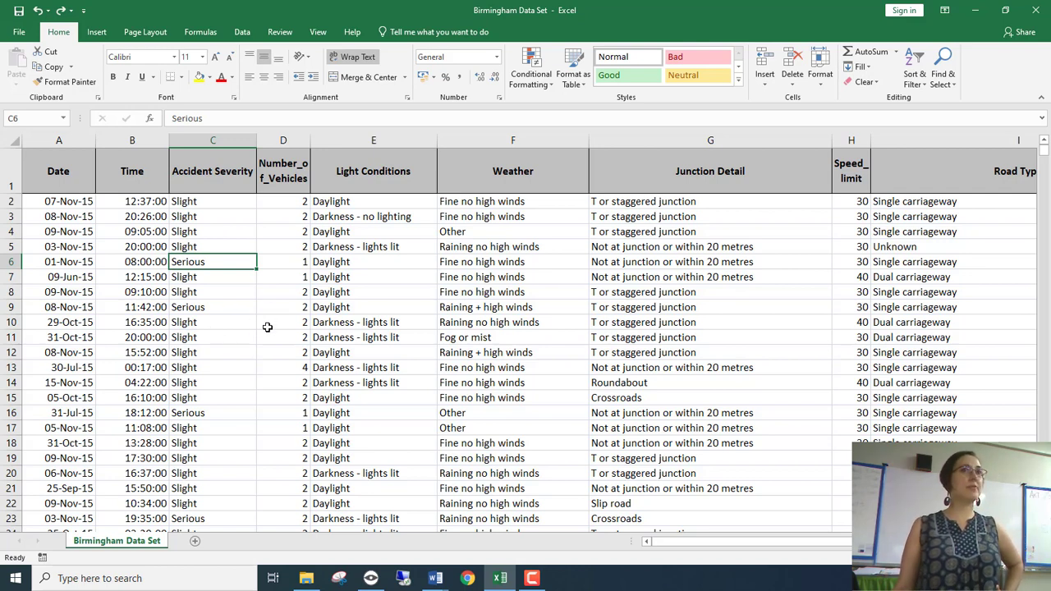
Step: Select the Light Conditions values from E2 down to E2971, leaving E2971 active
drag(341, 158, 340, 234)
click(334, 202)
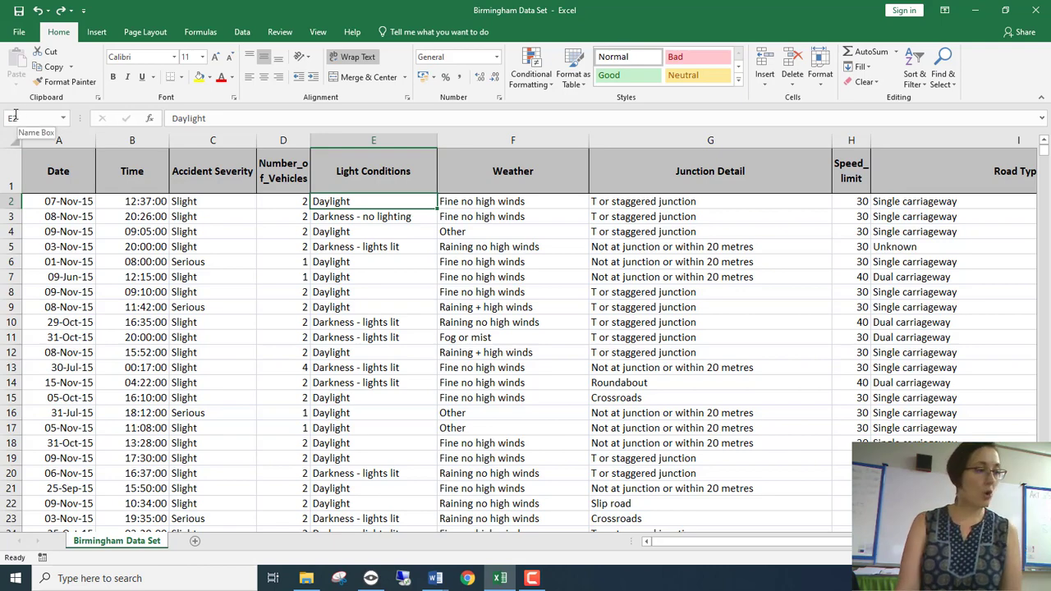
key(ctrl+shift+Down)
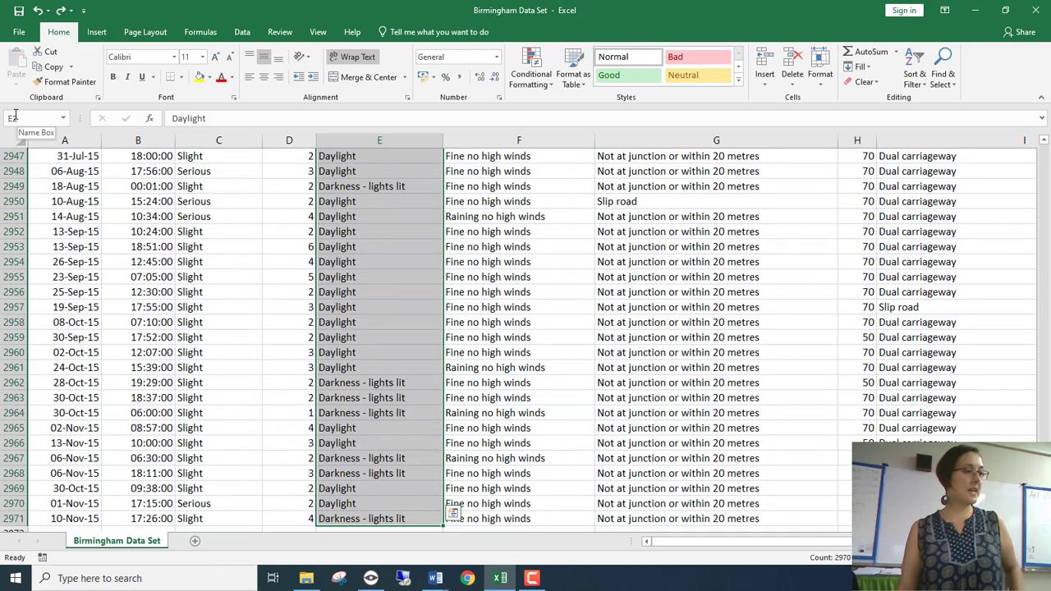
click(369, 519)
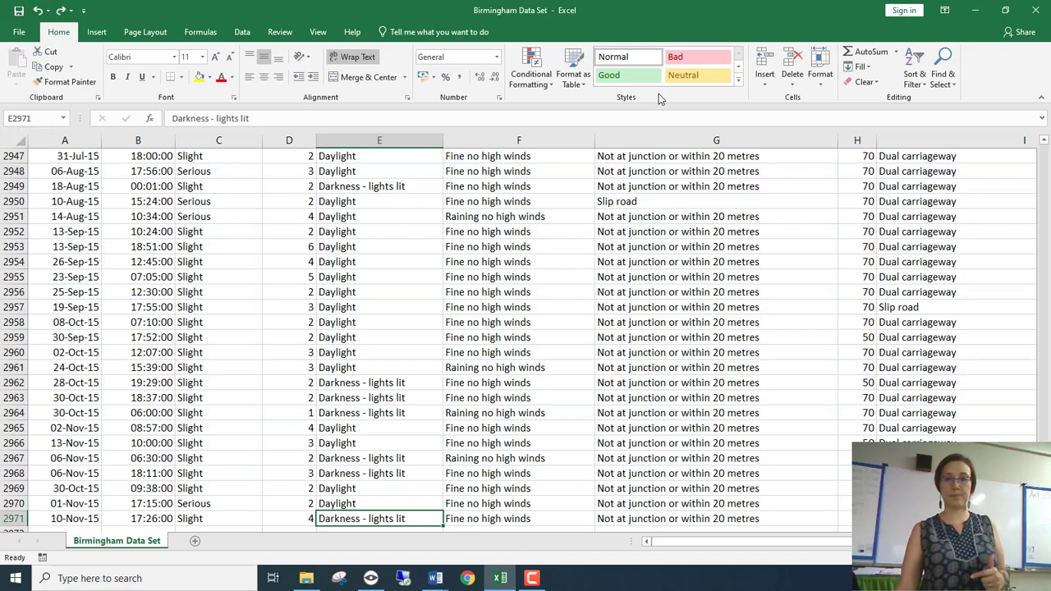
key(alt+Tab)
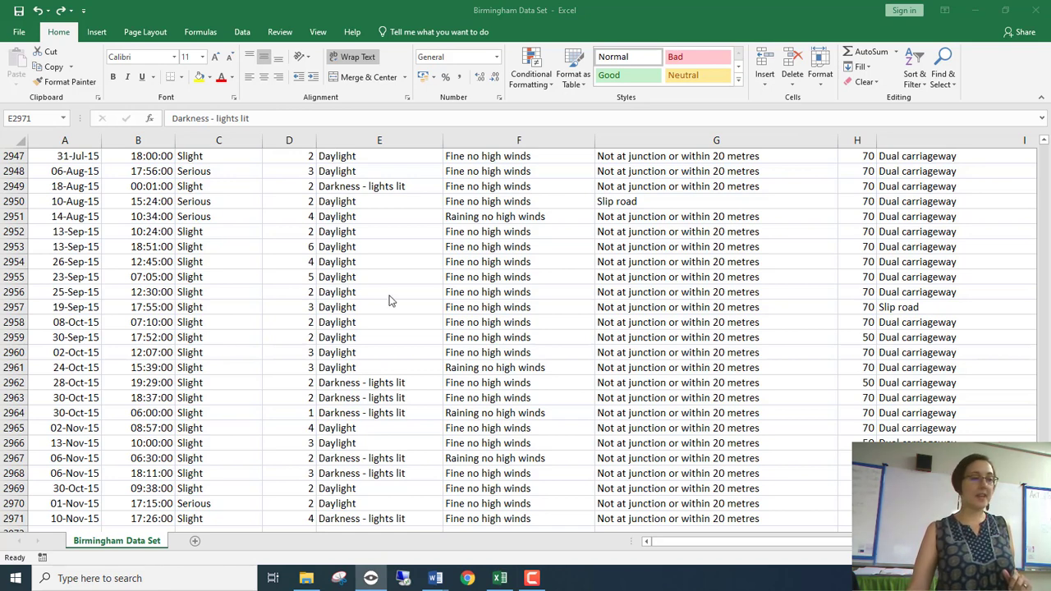
key(alt+Tab)
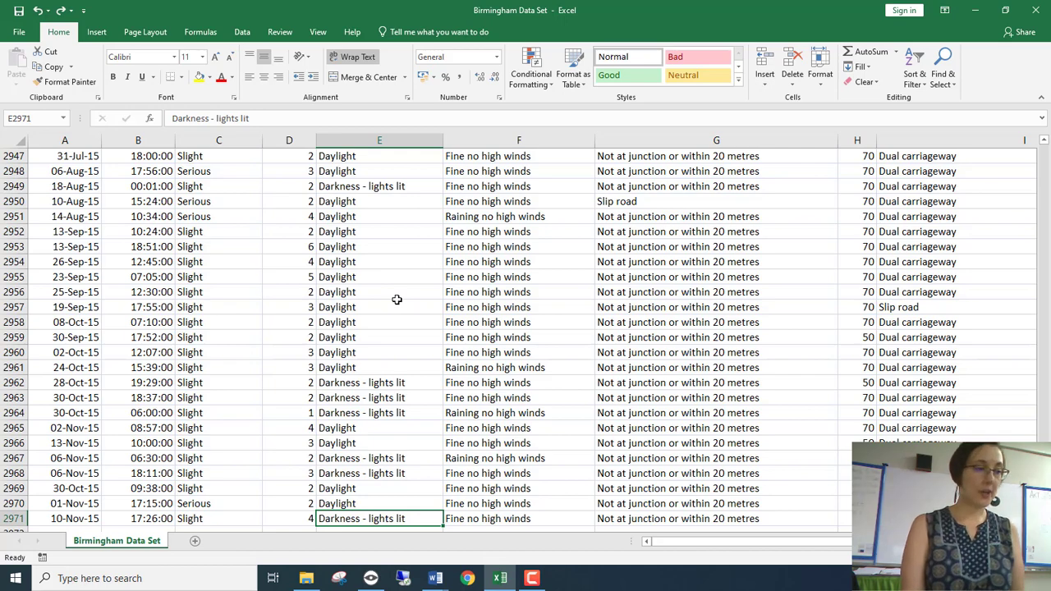
key(ctrl+Home)
key(Down)
key(Right)
key(Left)
key(Right)
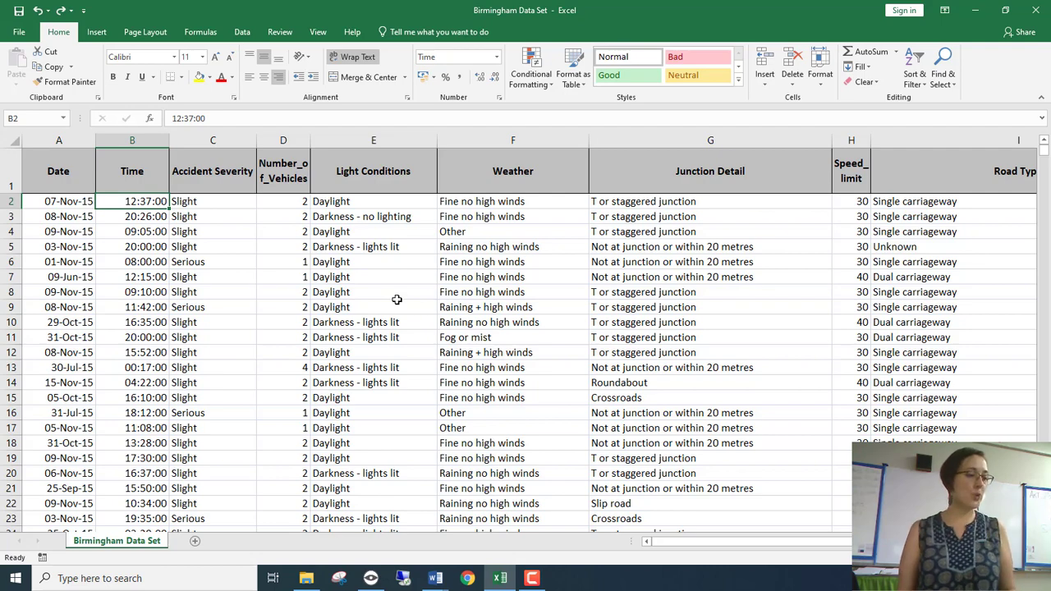
key(ctrl+shift+Down)
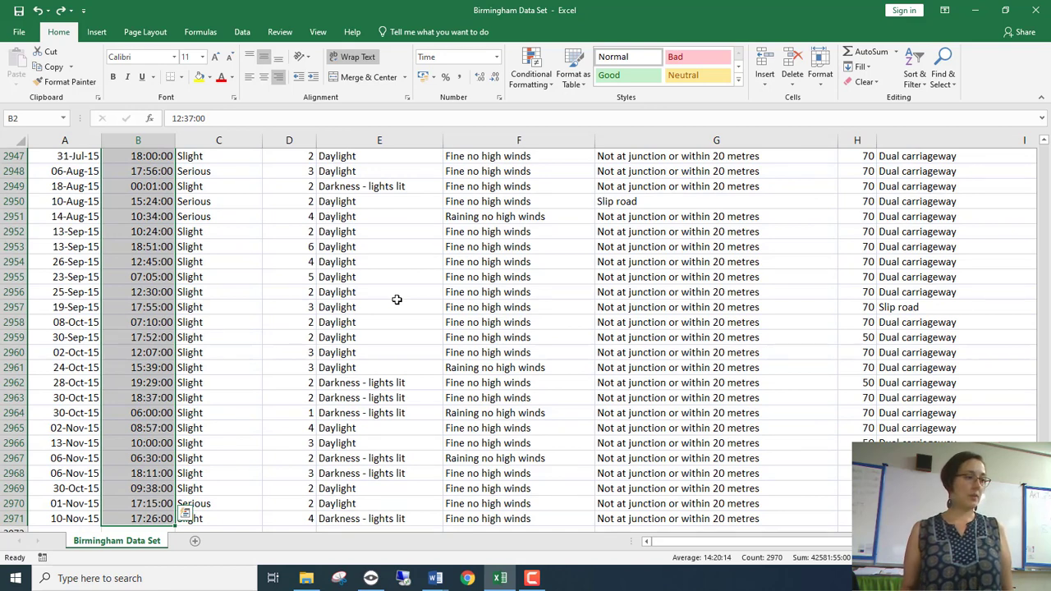
click(39, 199)
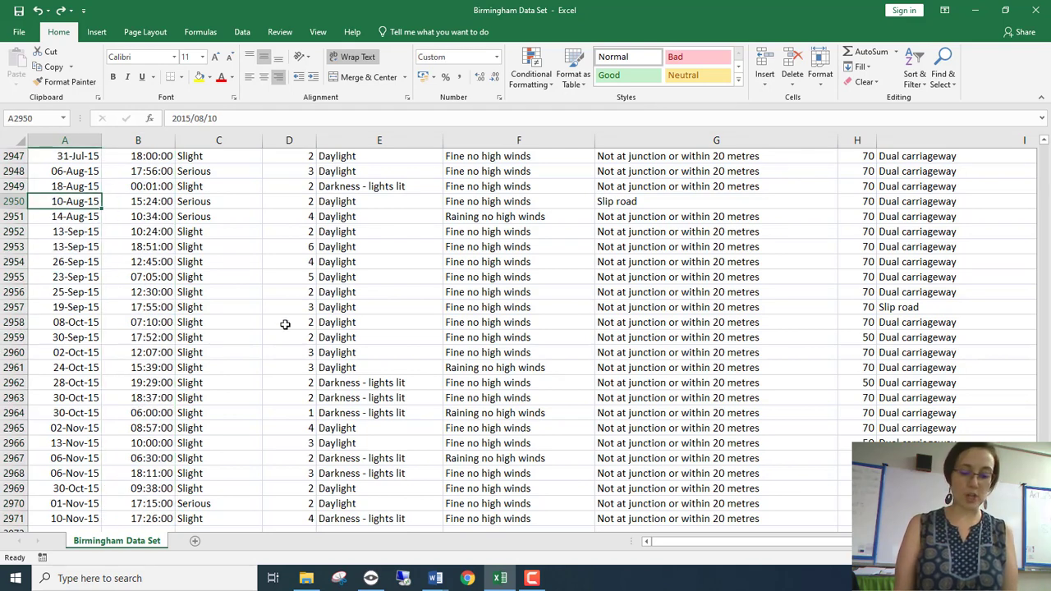
key(ctrl+shift+Right)
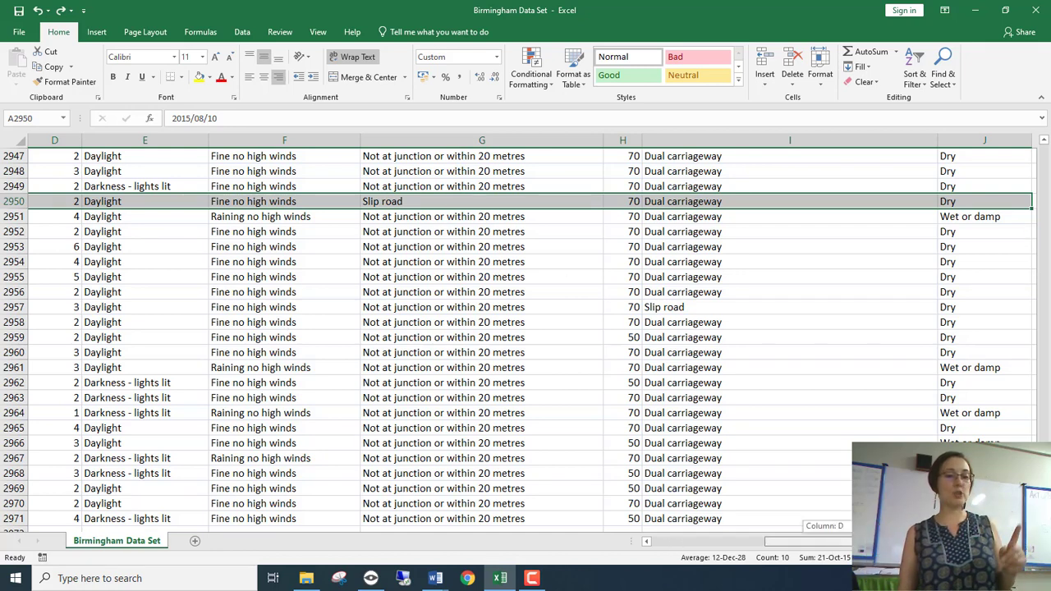
drag(833, 543, 870, 543)
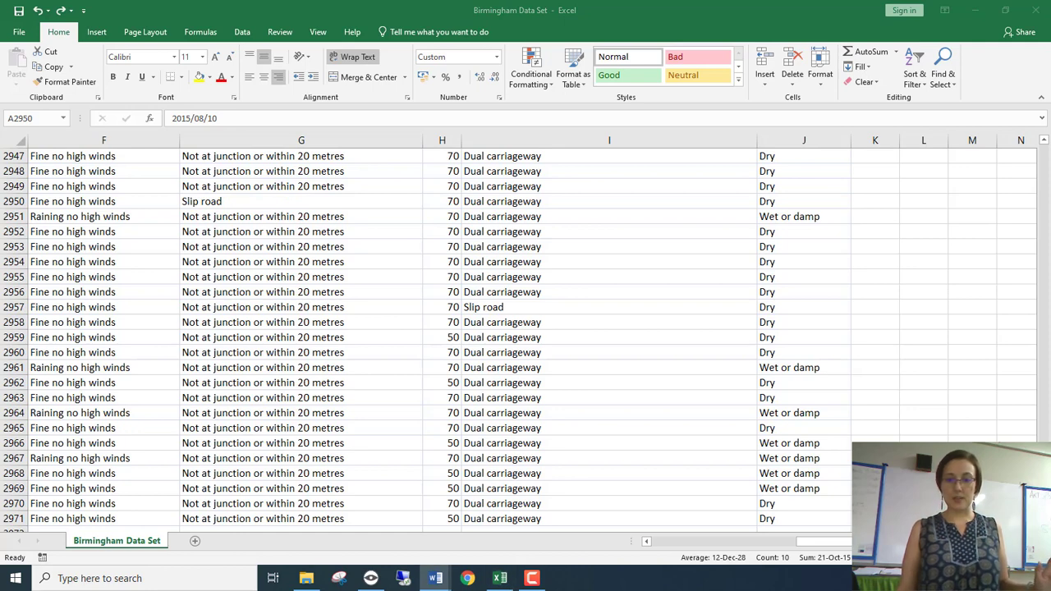
key(alt+Tab)
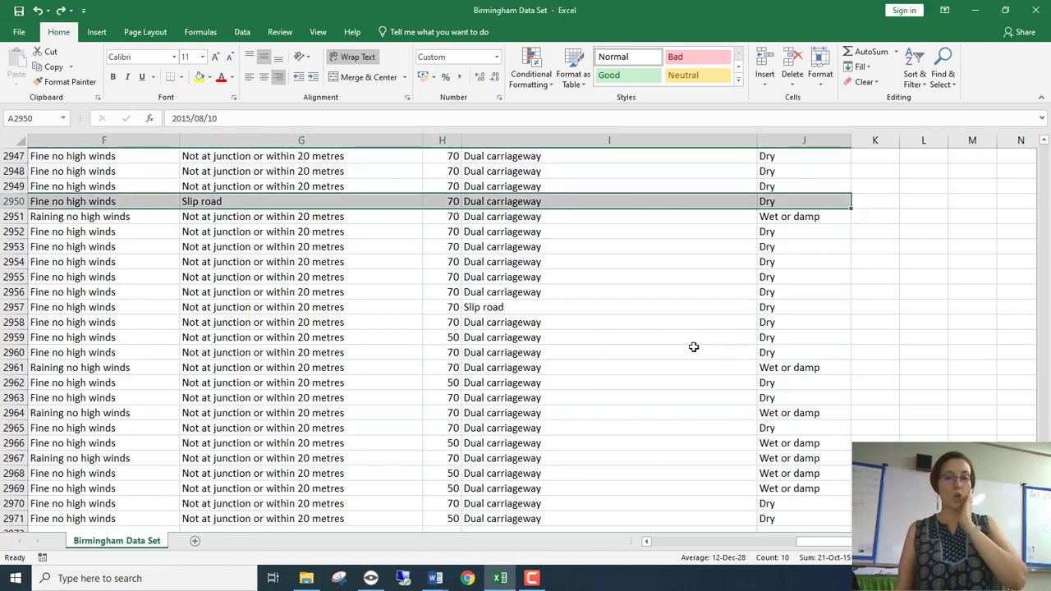
click(694, 348)
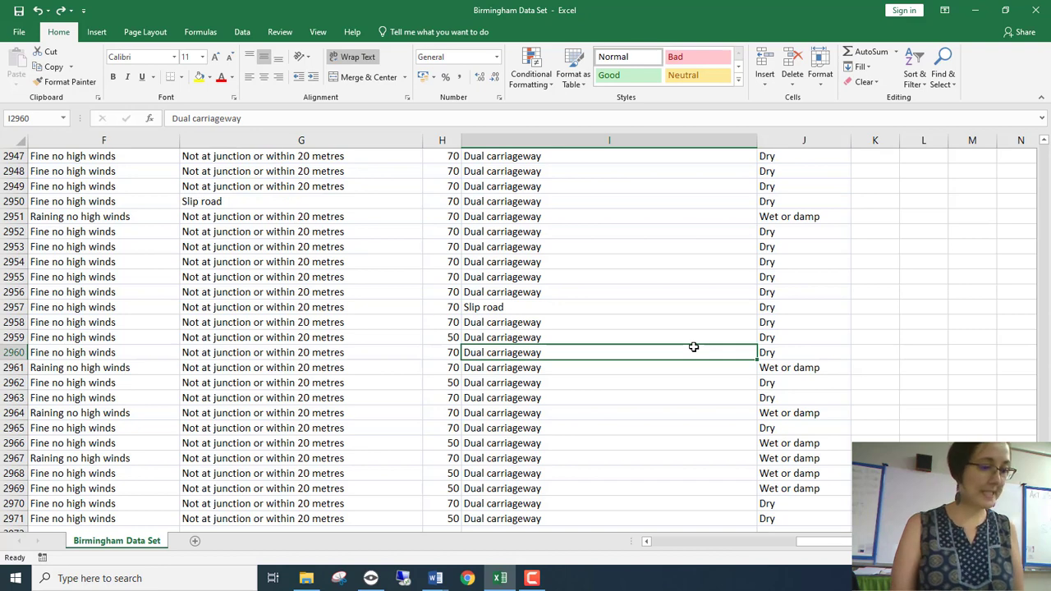
key(ctrl+Home)
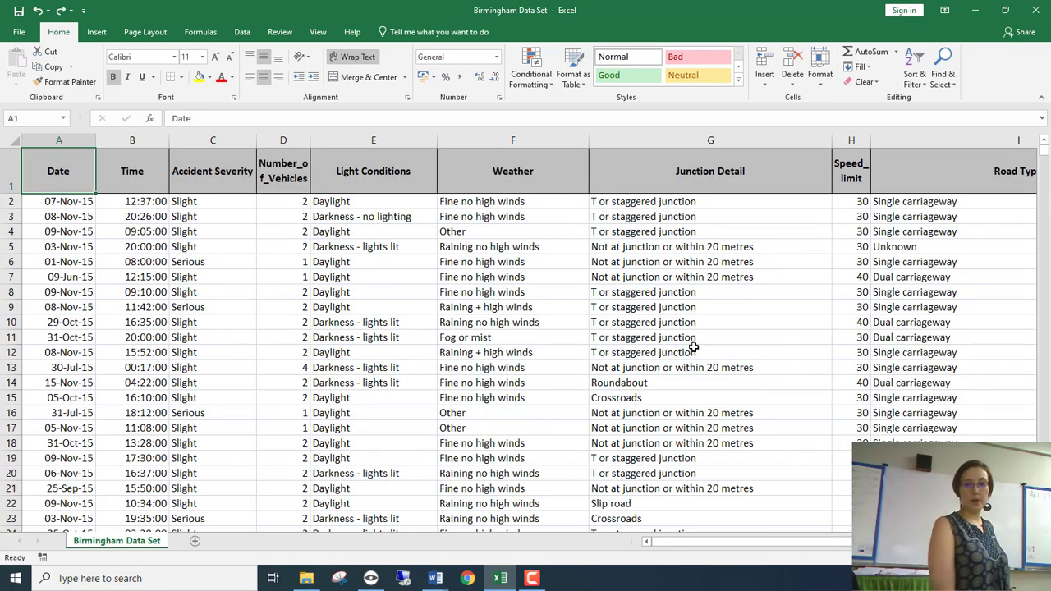
key(ctrl+End)
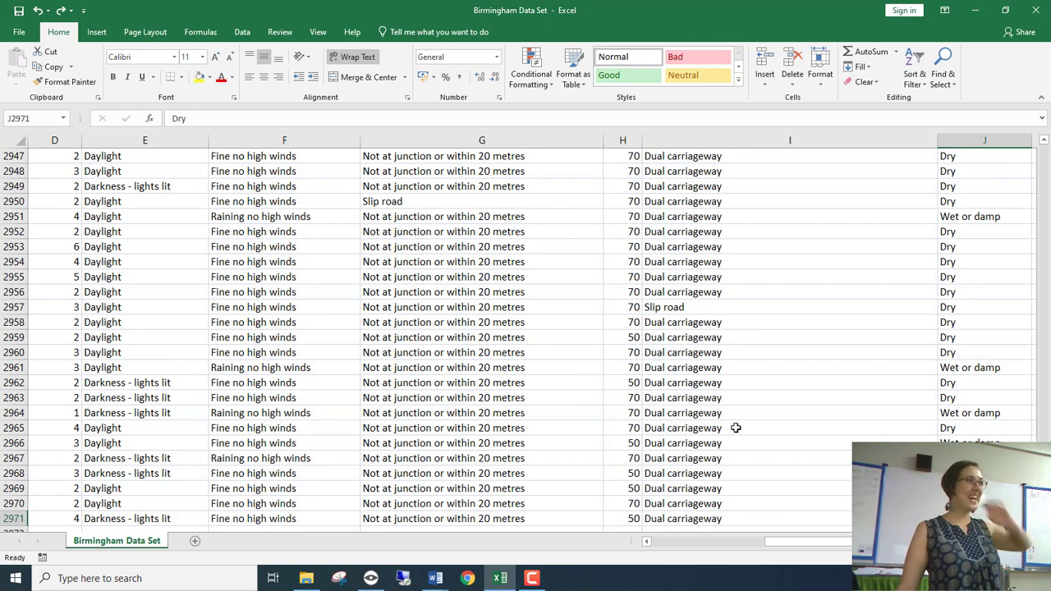
click(164, 443)
click(93, 489)
key(Down)
key(Down)
key(ctrl+Down)
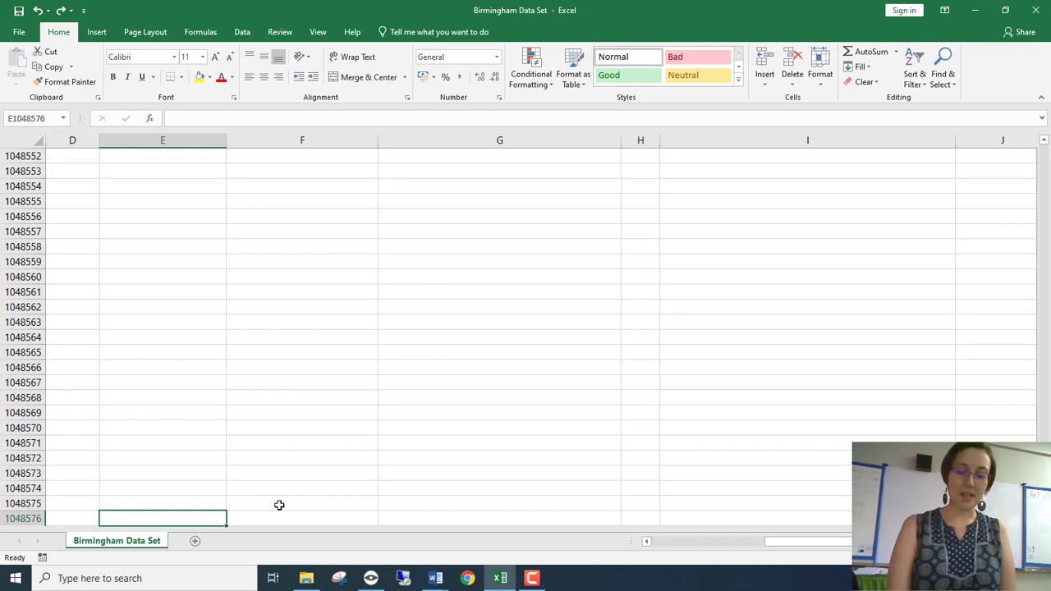
key(ctrl+Home)
key(ctrl+Right)
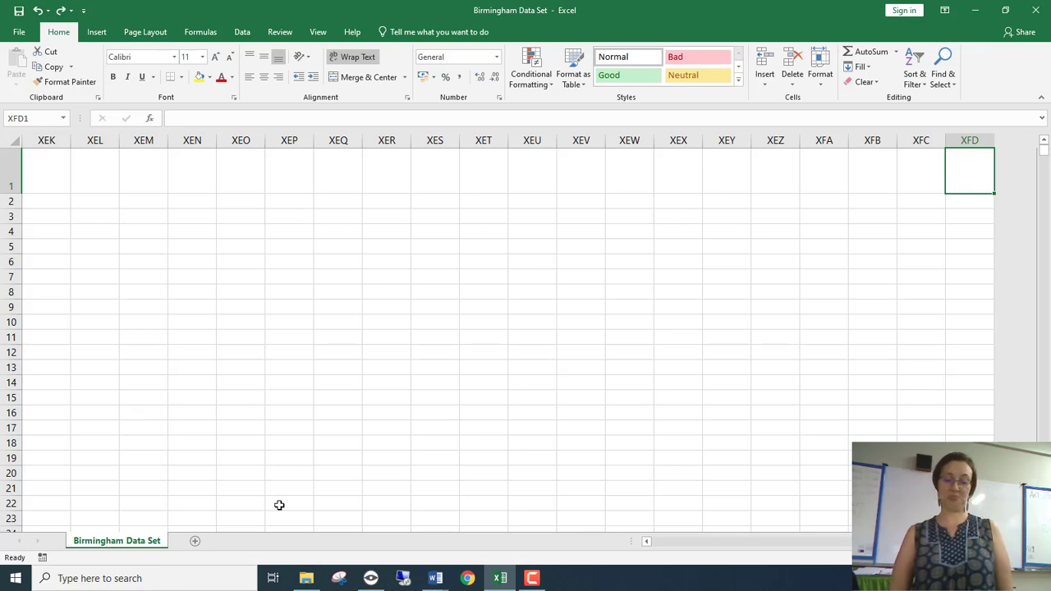
key(ctrl+Left)
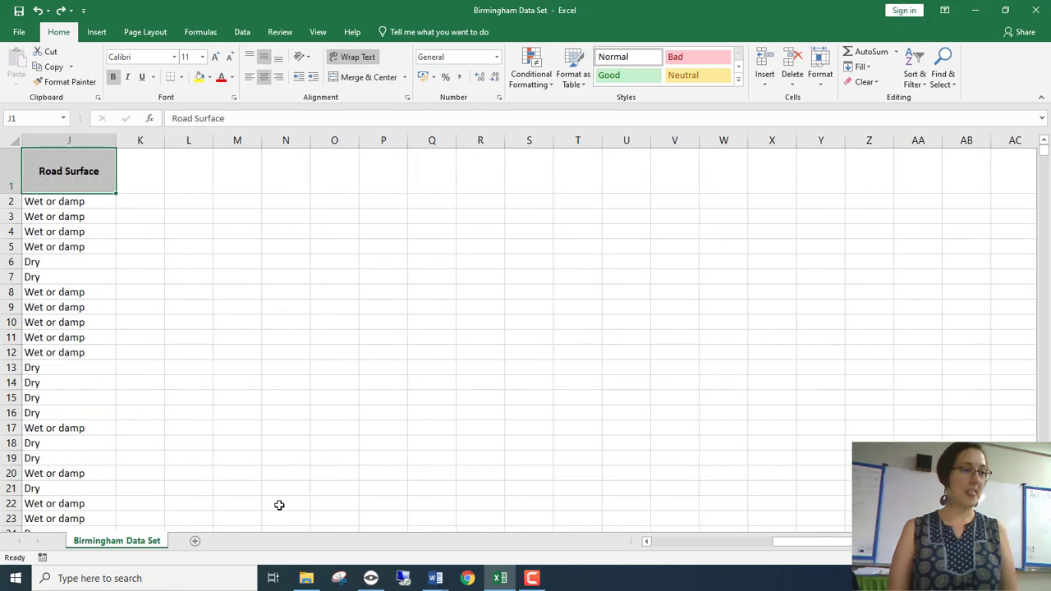
key(ctrl+Left)
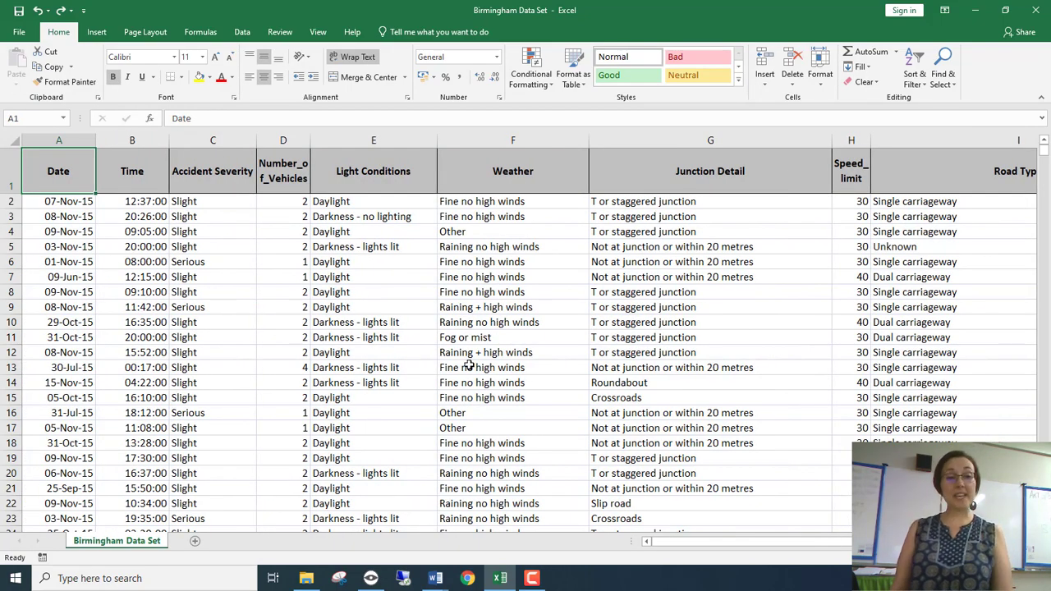
Step: Select the current region around cell G5 with Ctrl+A, covering Date through Road Surface
scroll(469, 365, down, 2)
scroll(469, 365, down, 1)
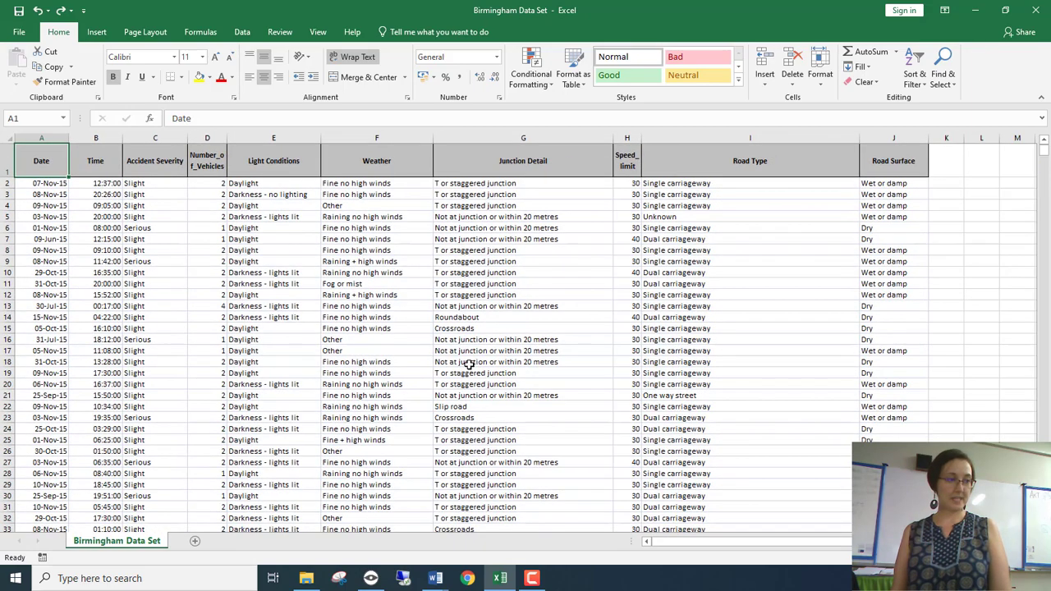
scroll(469, 365, down, 1)
click(469, 364)
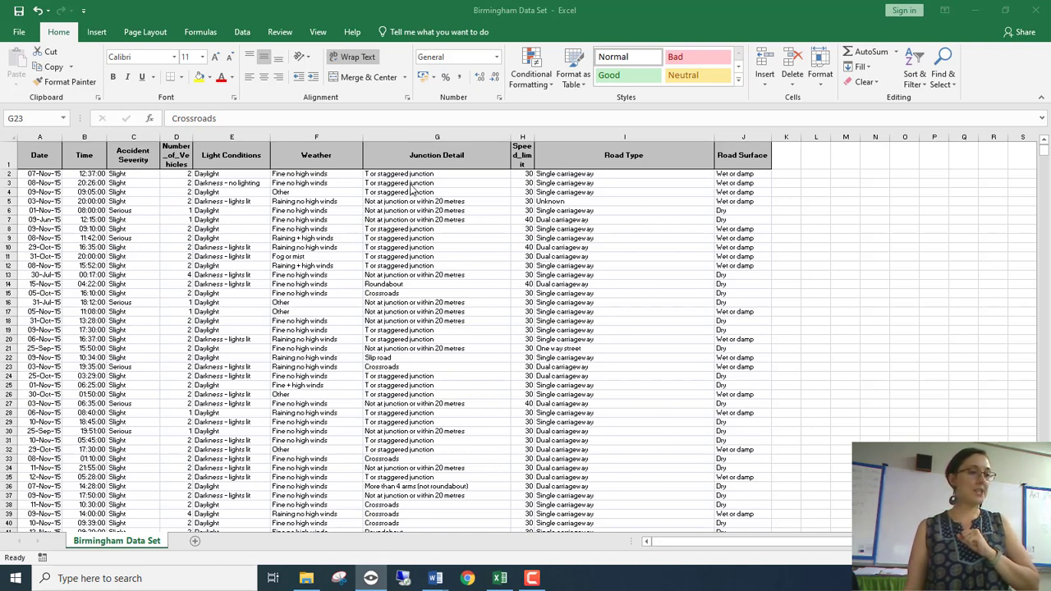
click(11, 138)
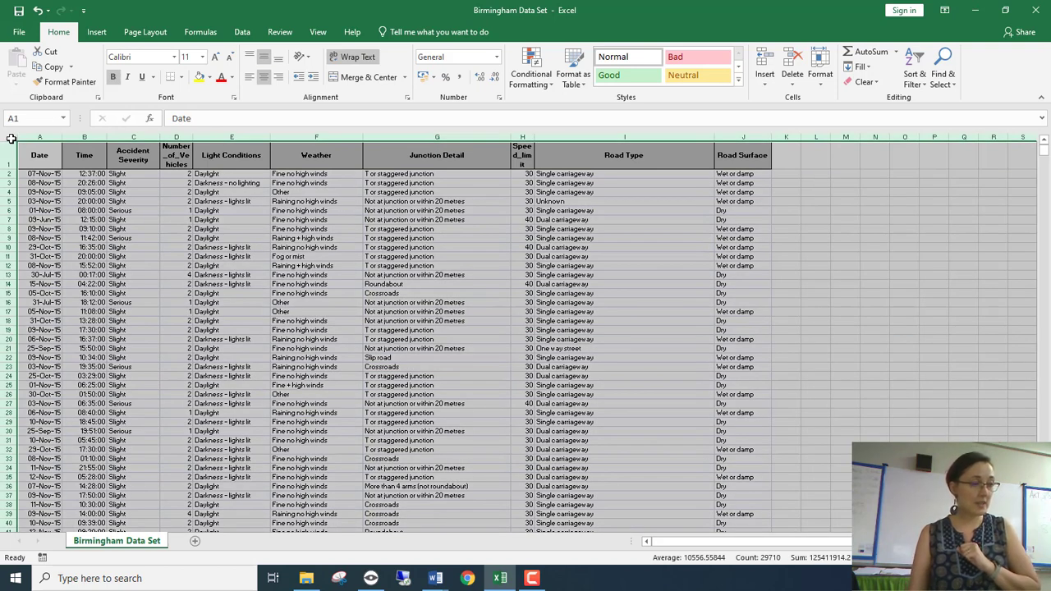
click(420, 203)
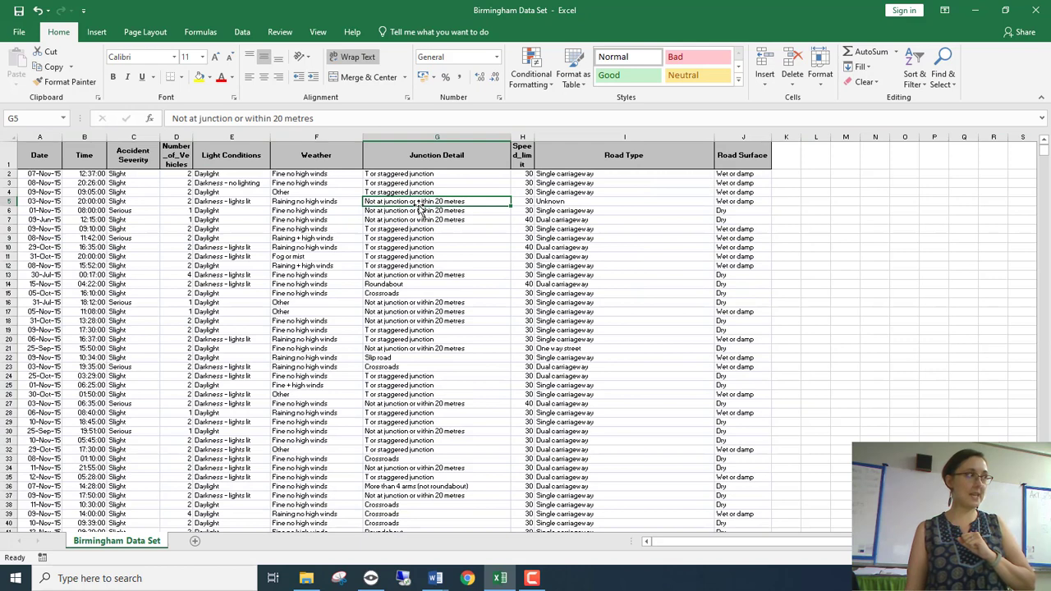
key(ctrl+a)
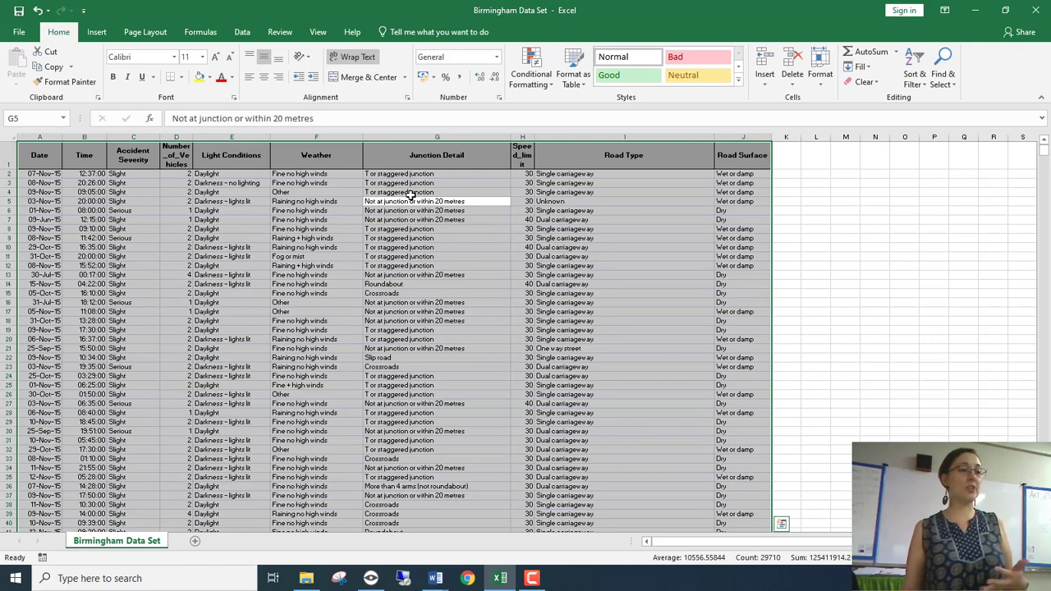
Step: Apply a Format as Table style with headers, undo it, and select the whole worksheet
click(583, 80)
click(626, 158)
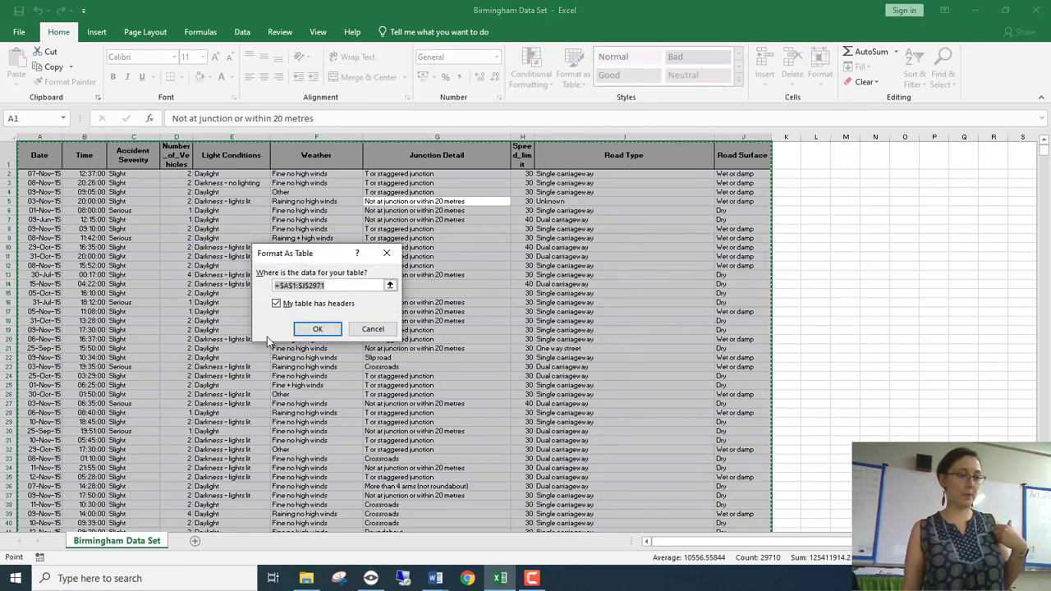
click(317, 328)
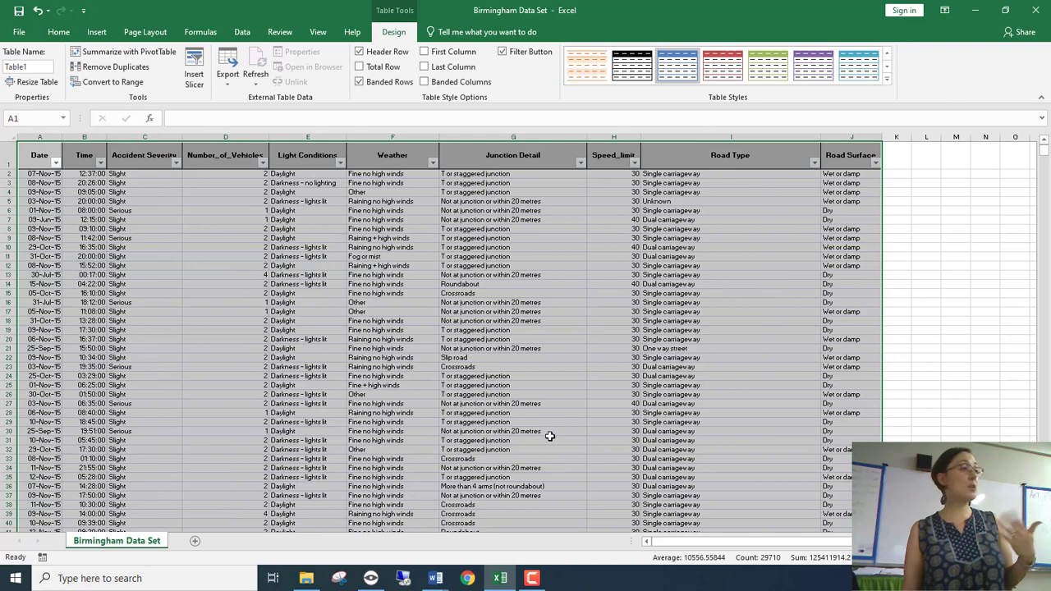
key(ctrl+z)
key(ctrl+z)
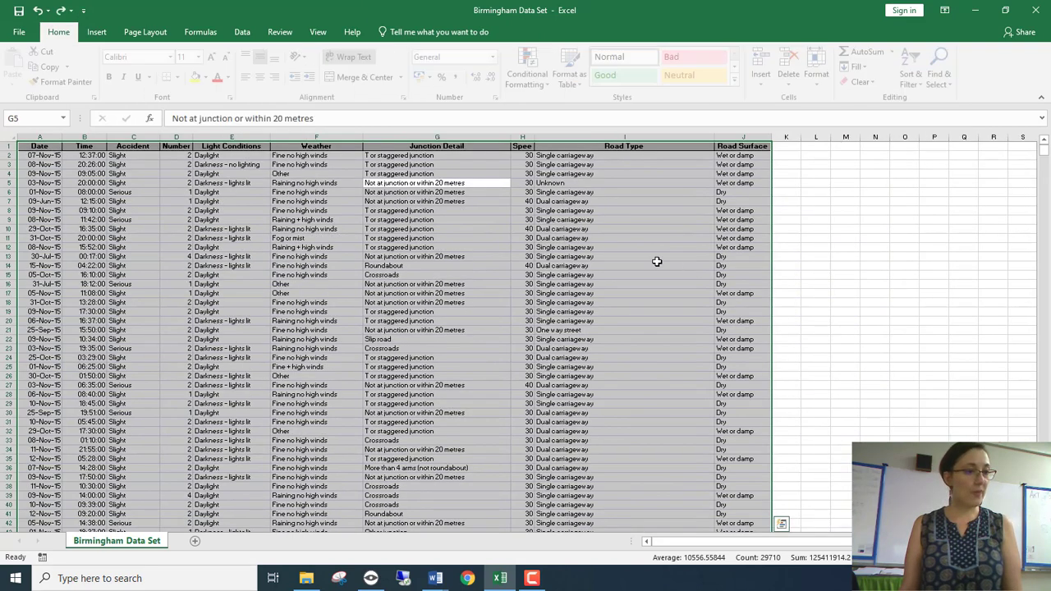
click(7, 140)
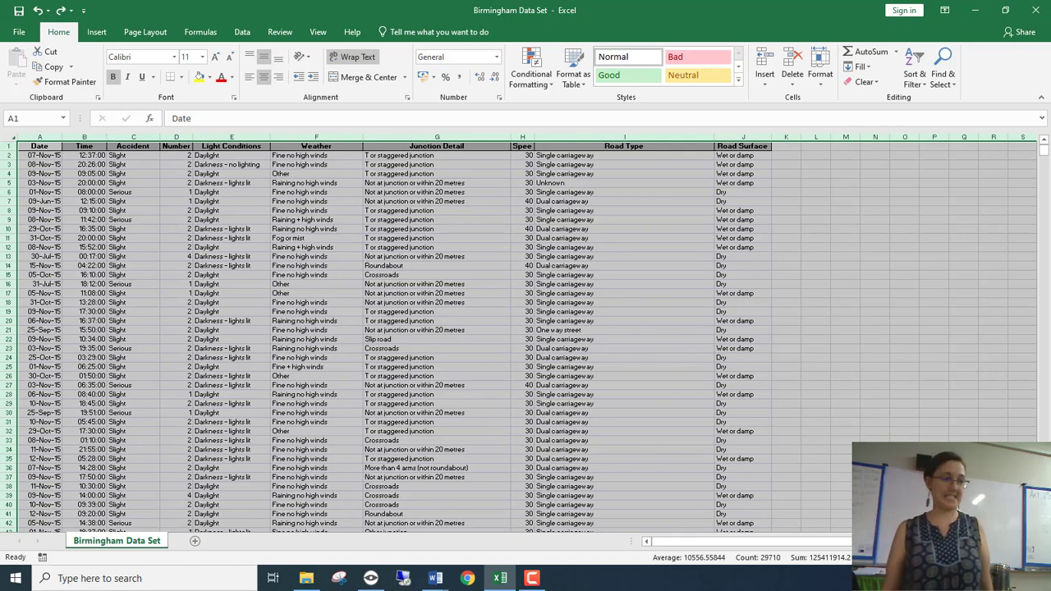
click(51, 67)
click(536, 296)
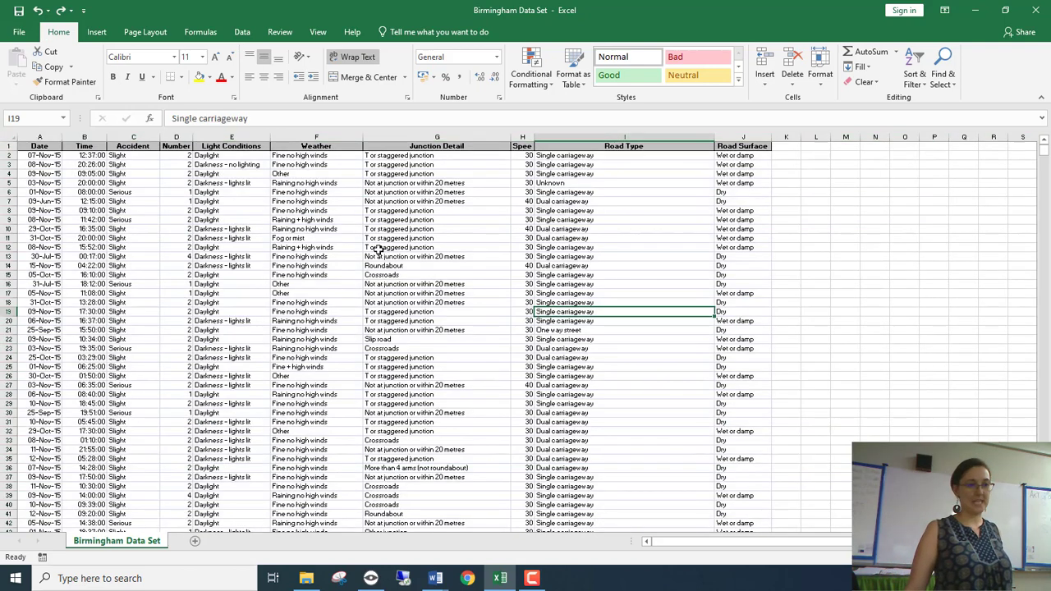
click(379, 248)
click(43, 164)
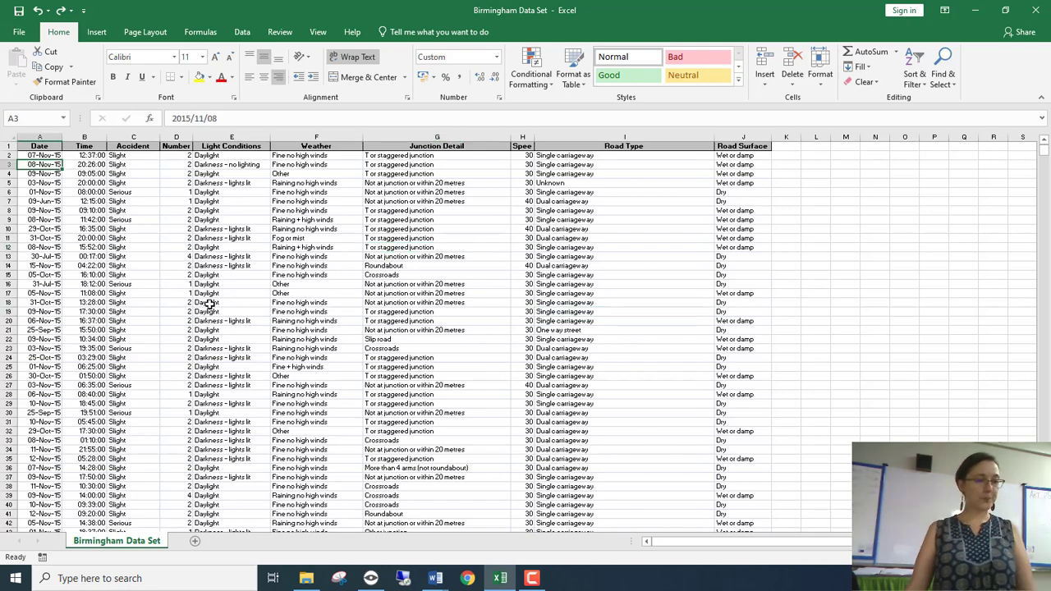
drag(535, 137, 541, 138)
click(535, 179)
key(ctrl+a)
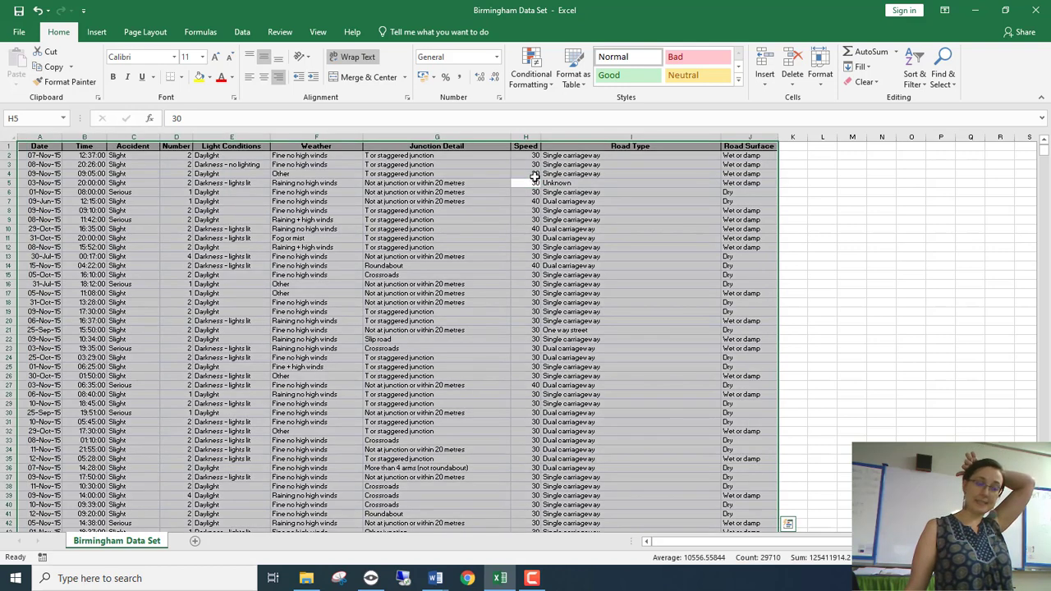
click(332, 172)
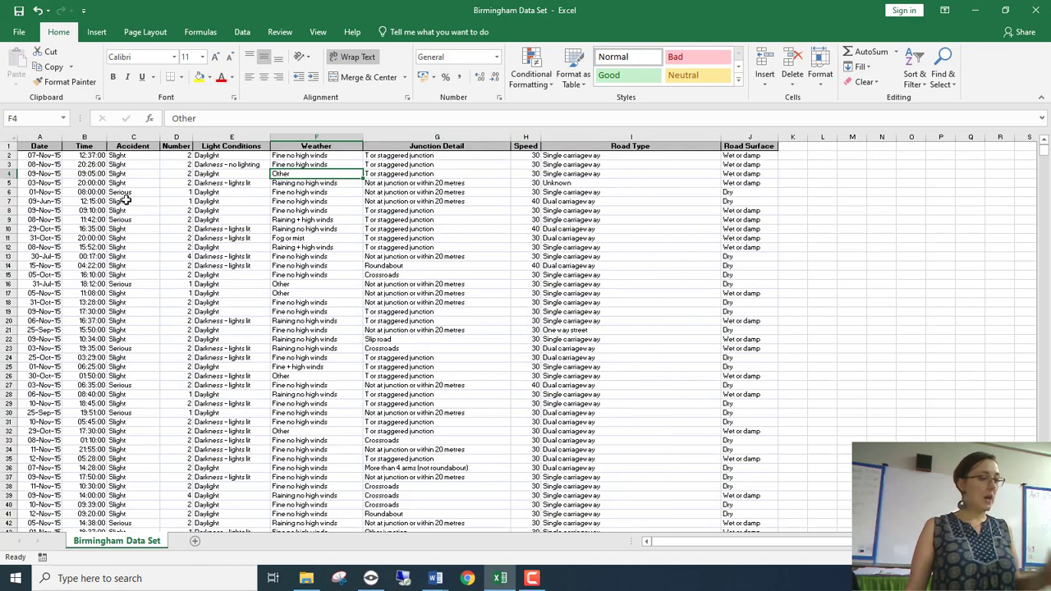
key(ctrl+a)
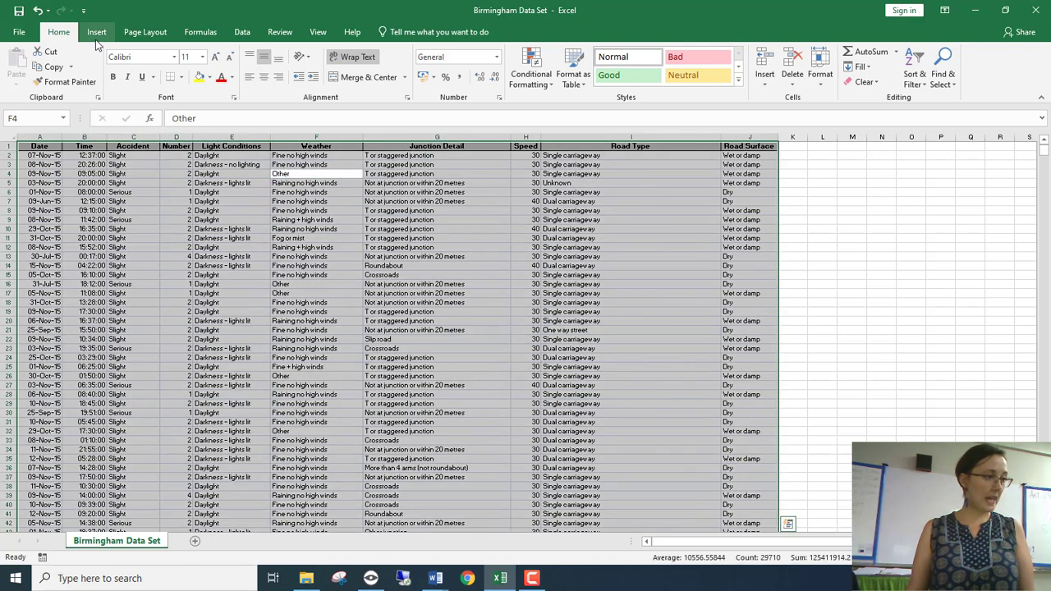
click(573, 72)
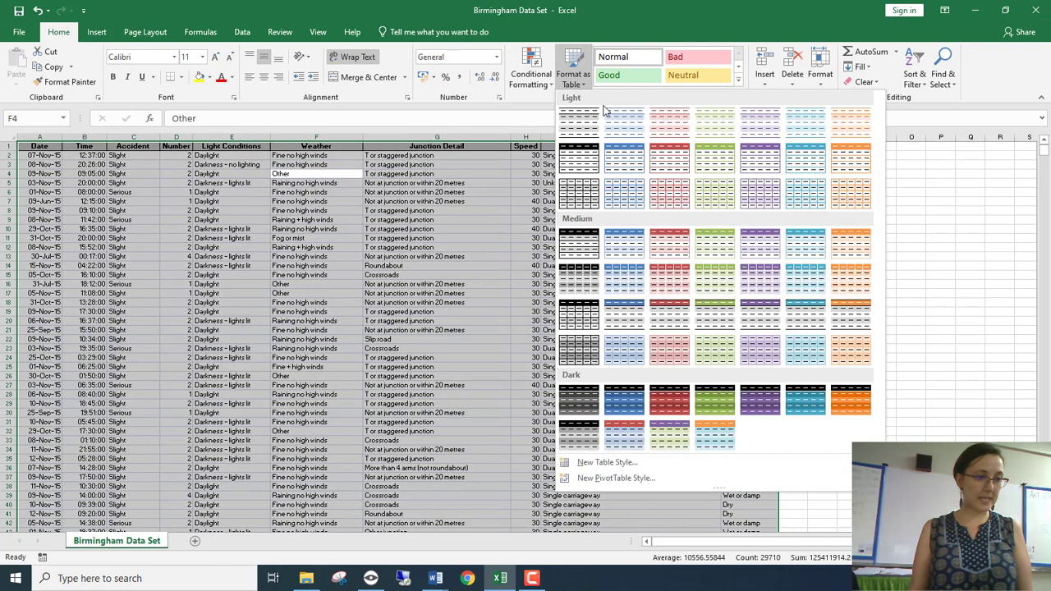
click(749, 159)
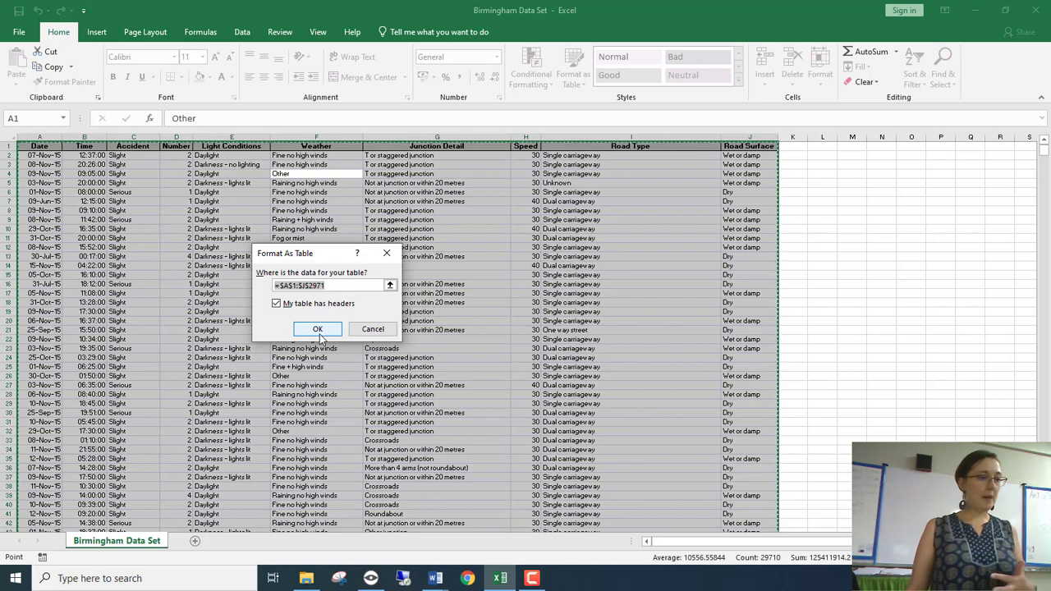
click(319, 333)
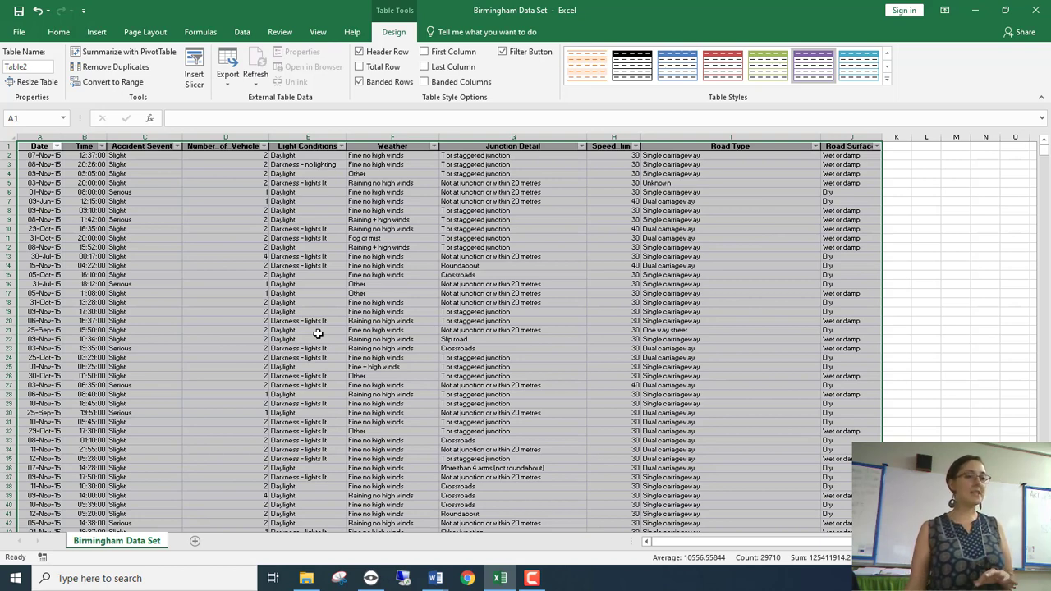
click(374, 177)
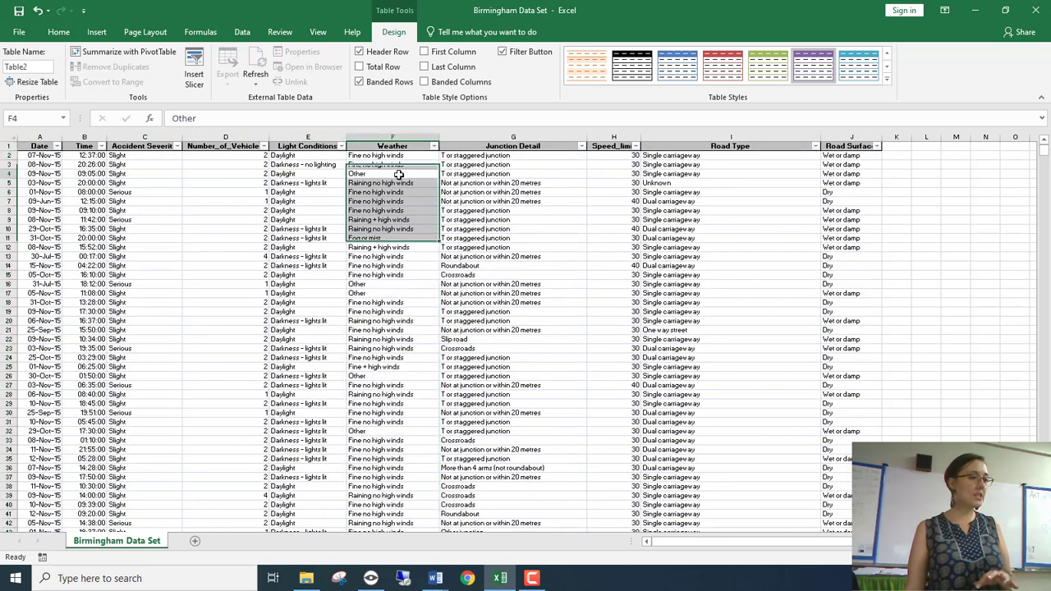
click(208, 136)
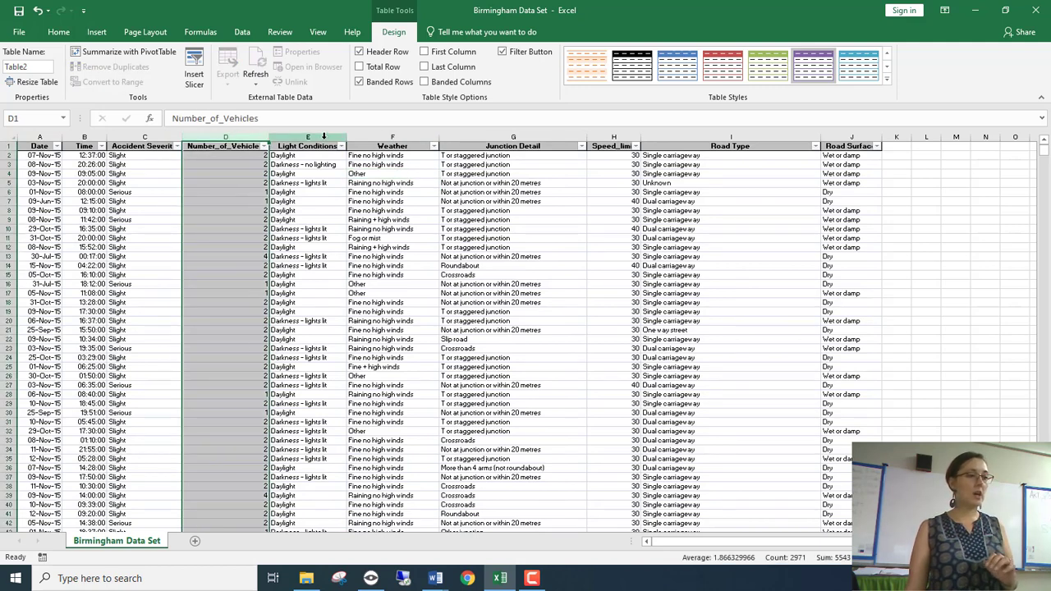
click(324, 137)
click(441, 267)
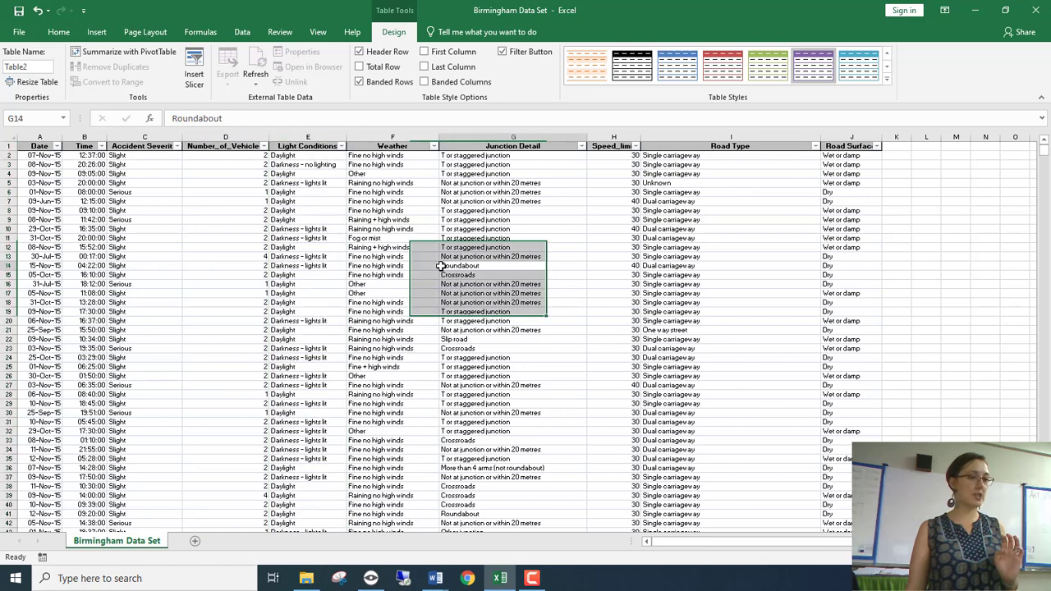
click(808, 337)
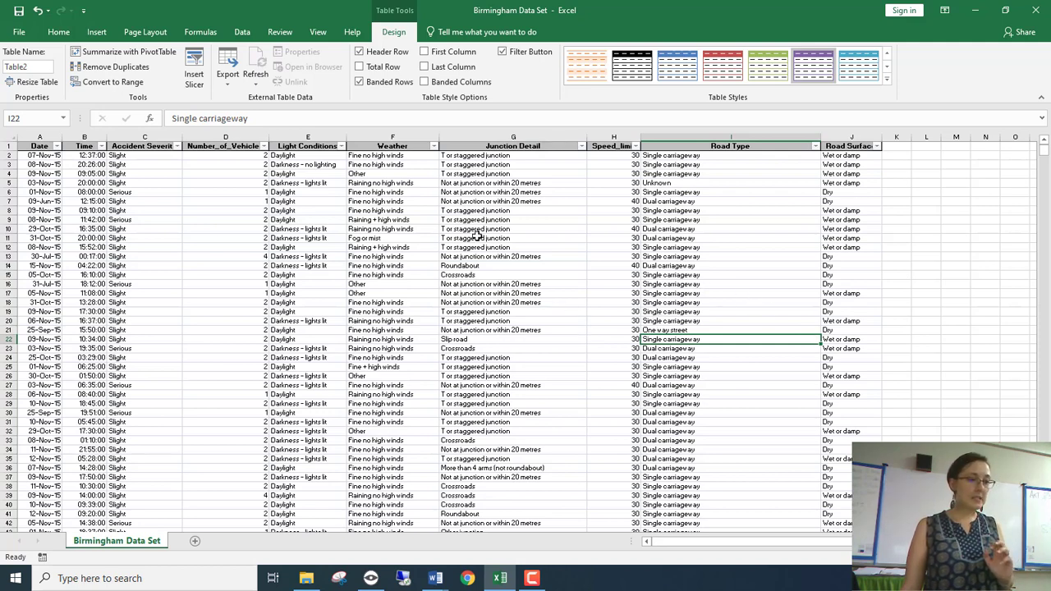
click(456, 185)
click(391, 182)
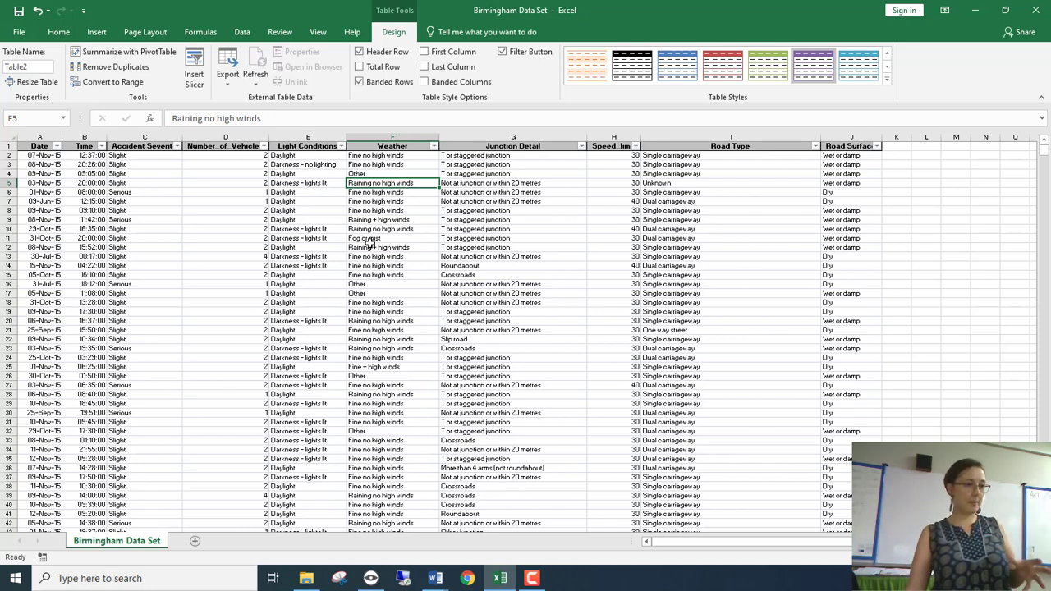
Step: Turn on the table's Total Row and check the new row at the bottom
click(359, 67)
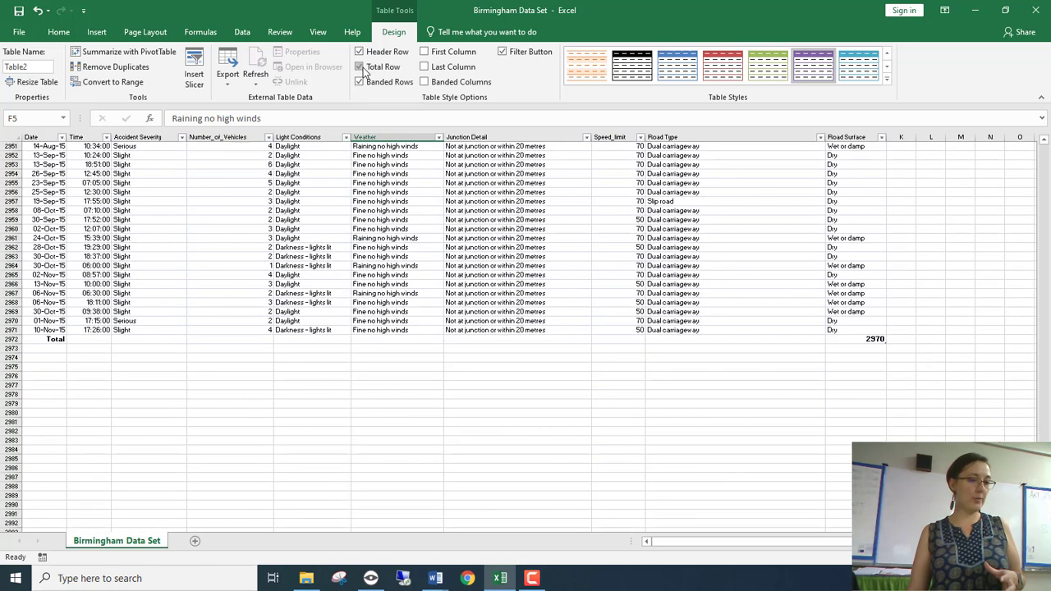
click(12, 340)
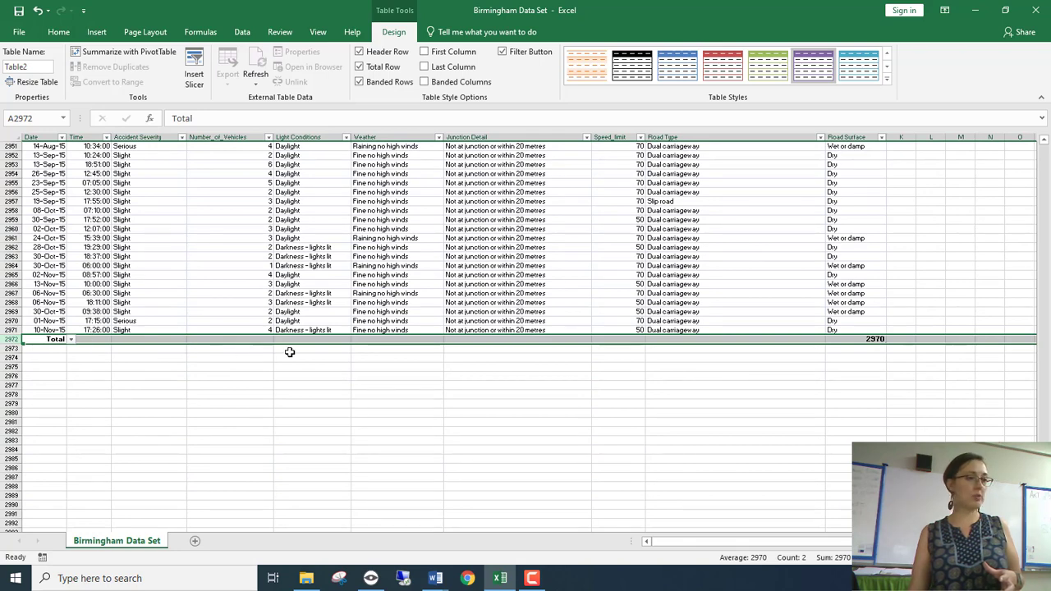
click(415, 239)
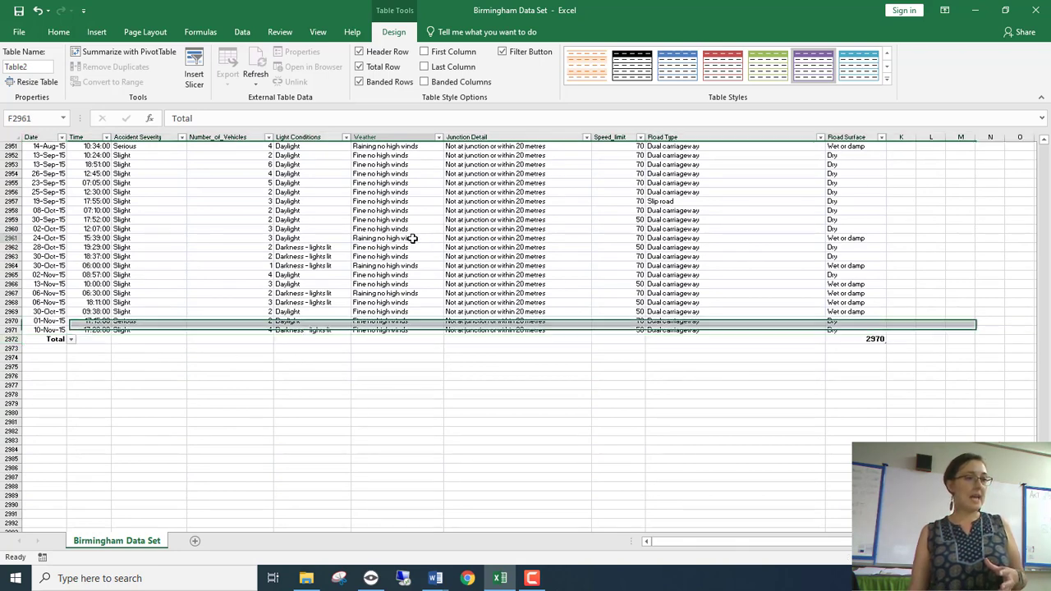
drag(1044, 509, 1044, 151)
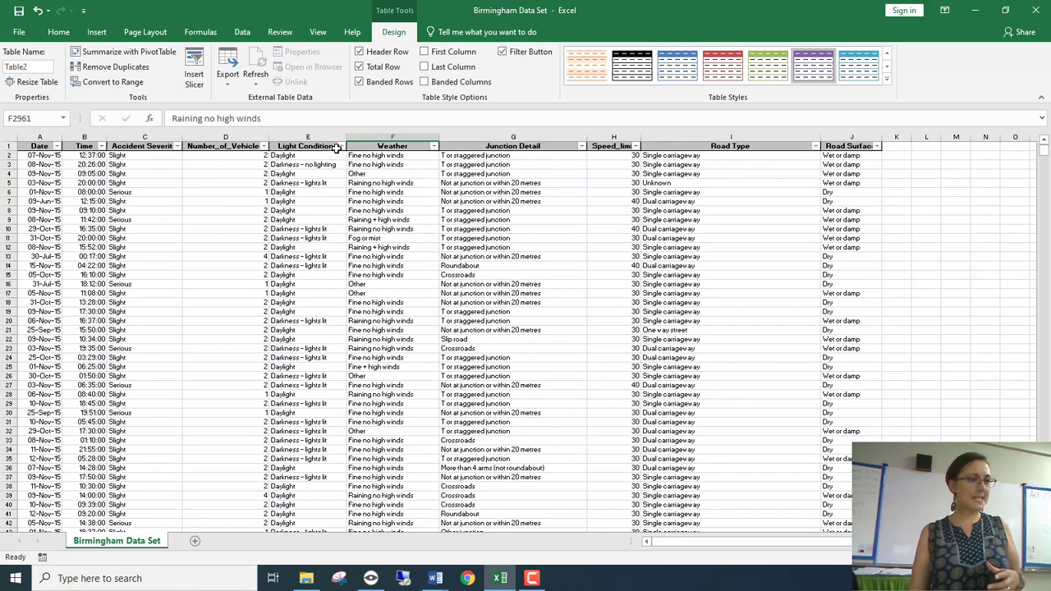
Step: Filter the Weather column to show only Raining + high winds accidents
click(433, 145)
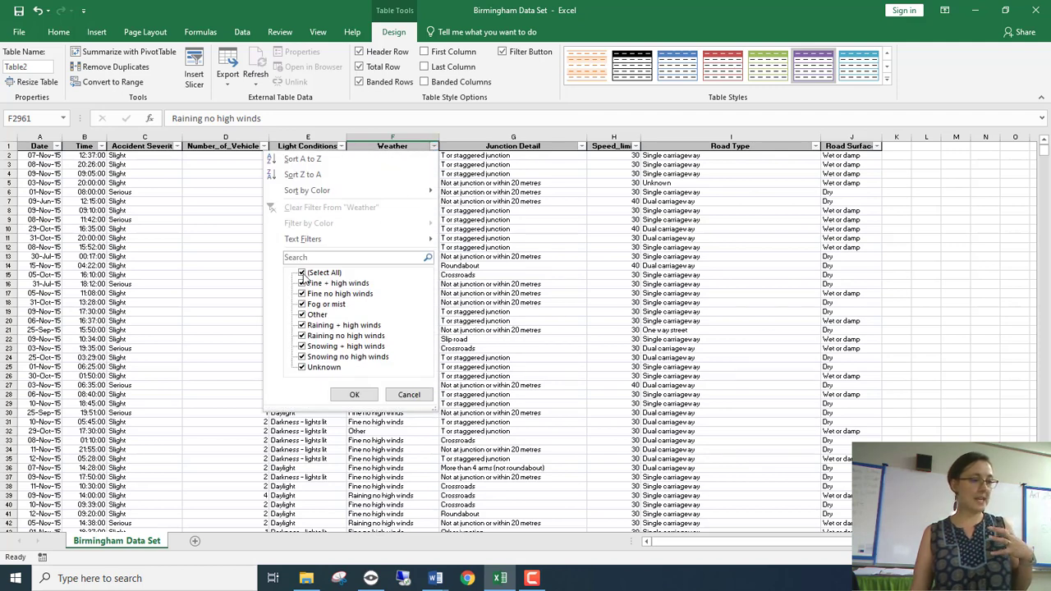
click(303, 273)
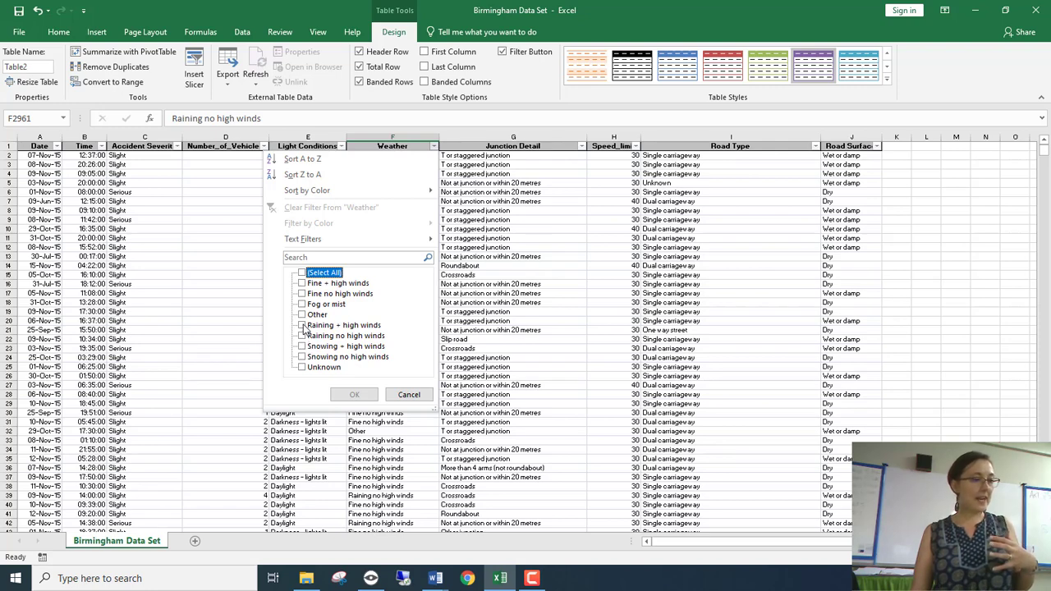
click(303, 326)
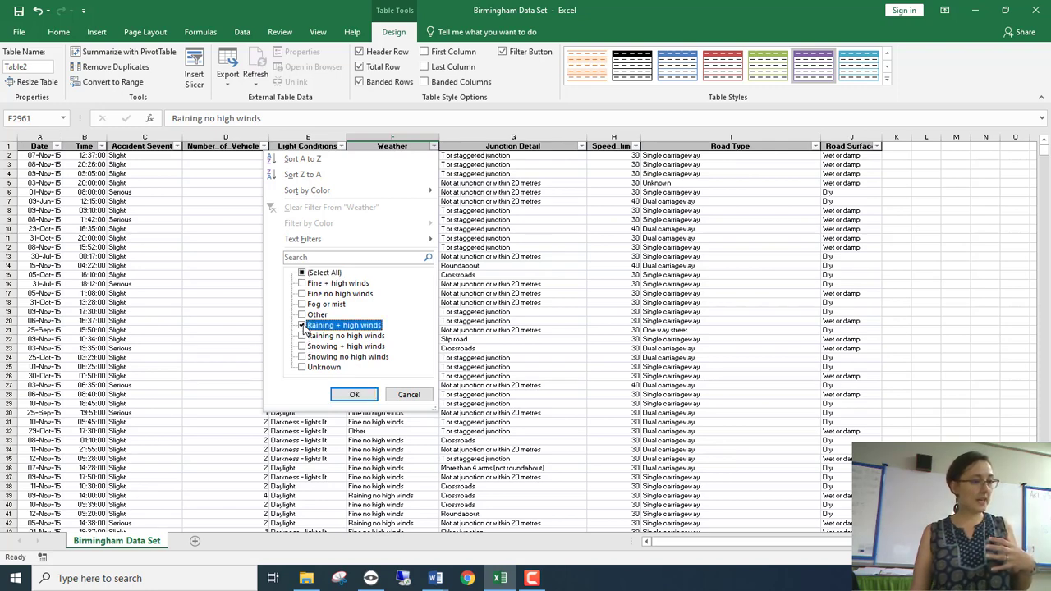
click(349, 395)
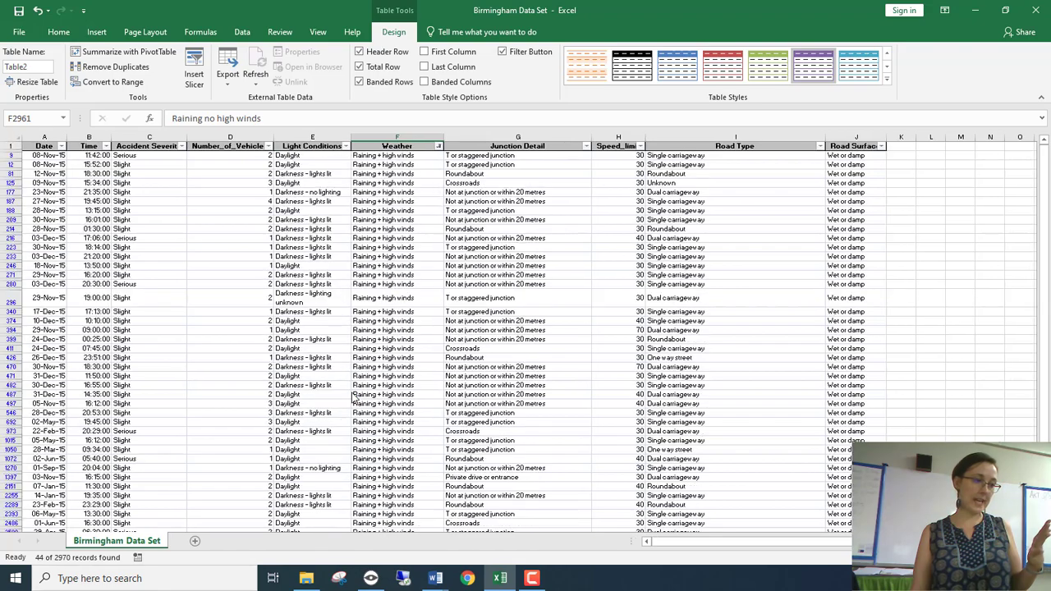
scroll(372, 375, down, 4)
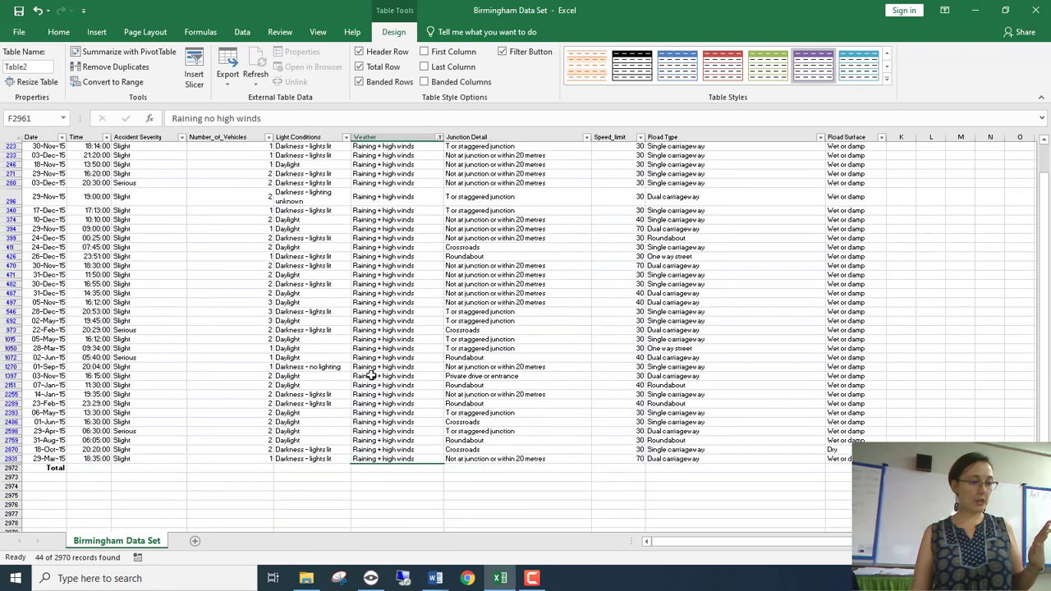
Step: Set the Total row's Weather cell to Count, giving =SUBTOTAL(103,[Weather]) returning 44
key(ctrl+a)
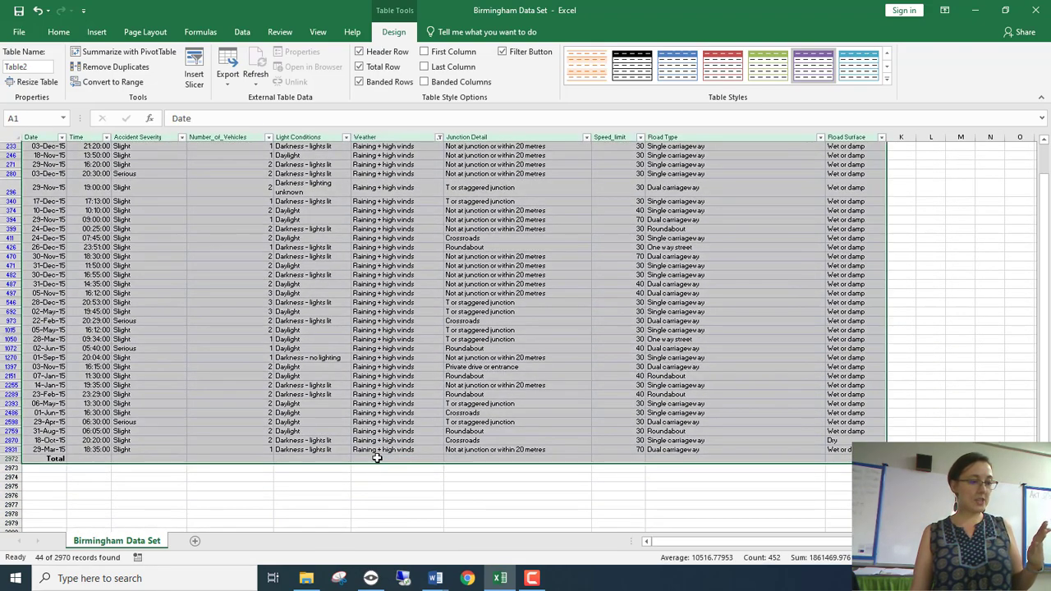
click(375, 460)
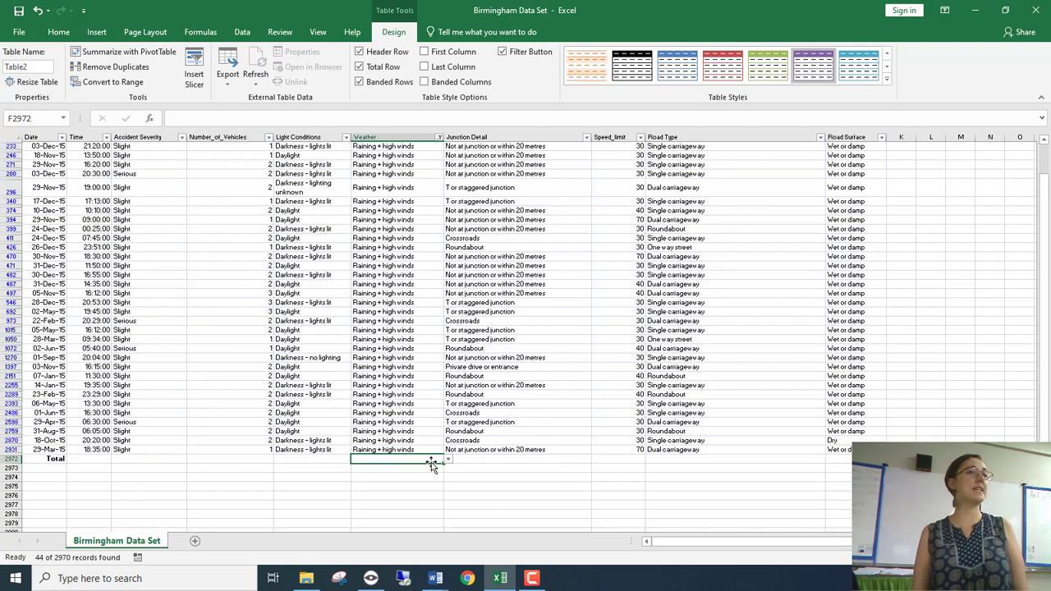
scroll(434, 467, up, 3)
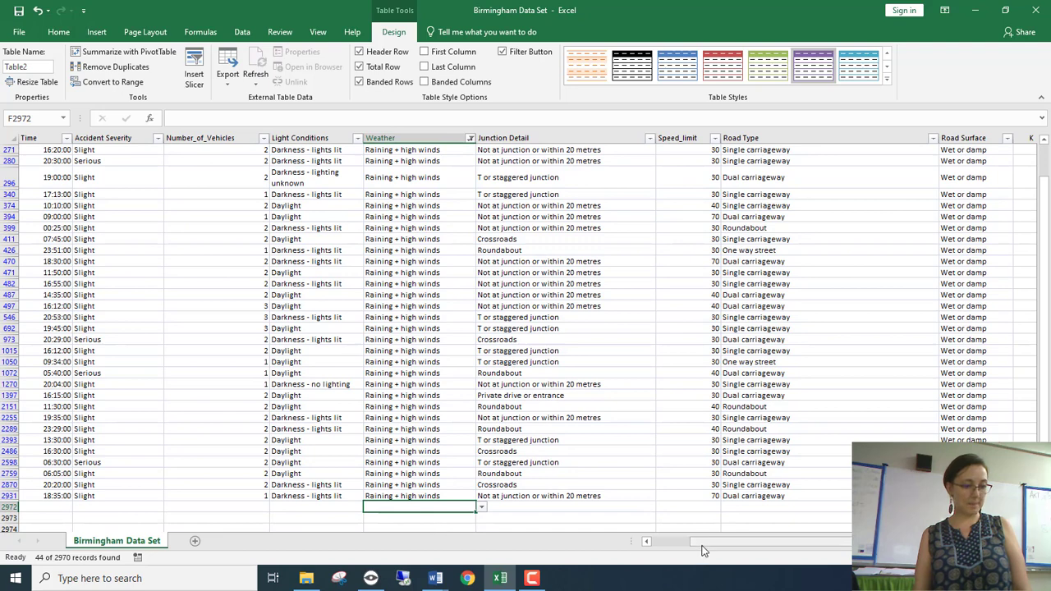
drag(698, 542, 653, 542)
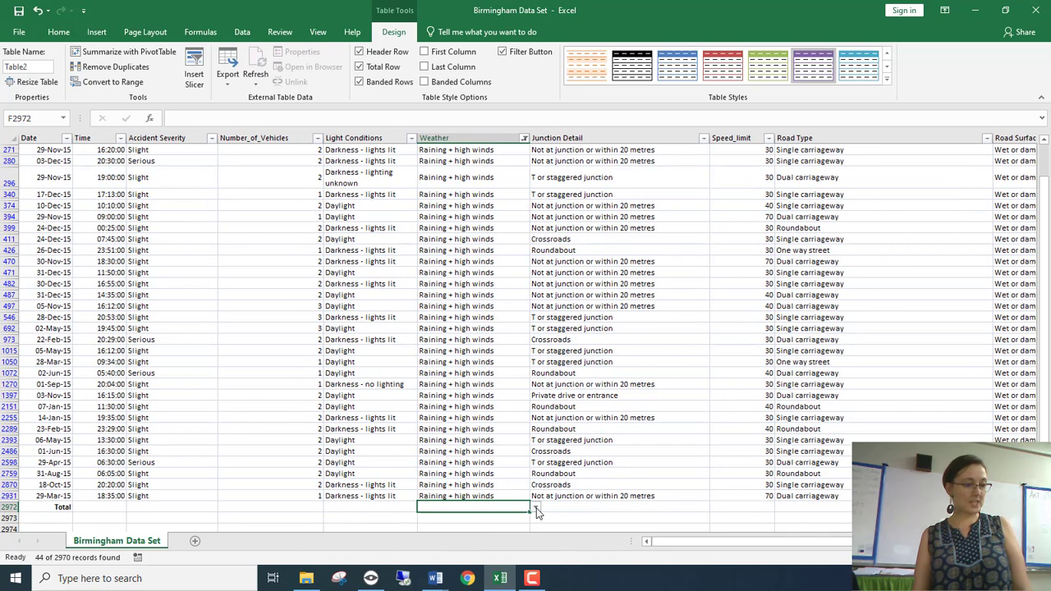
scroll(538, 512, down, 1)
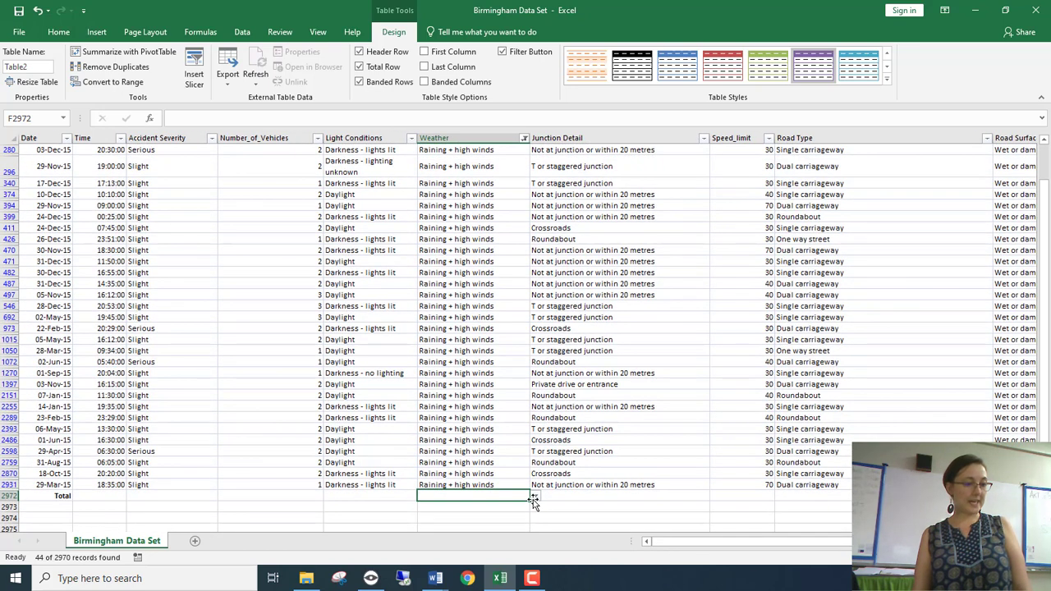
click(534, 498)
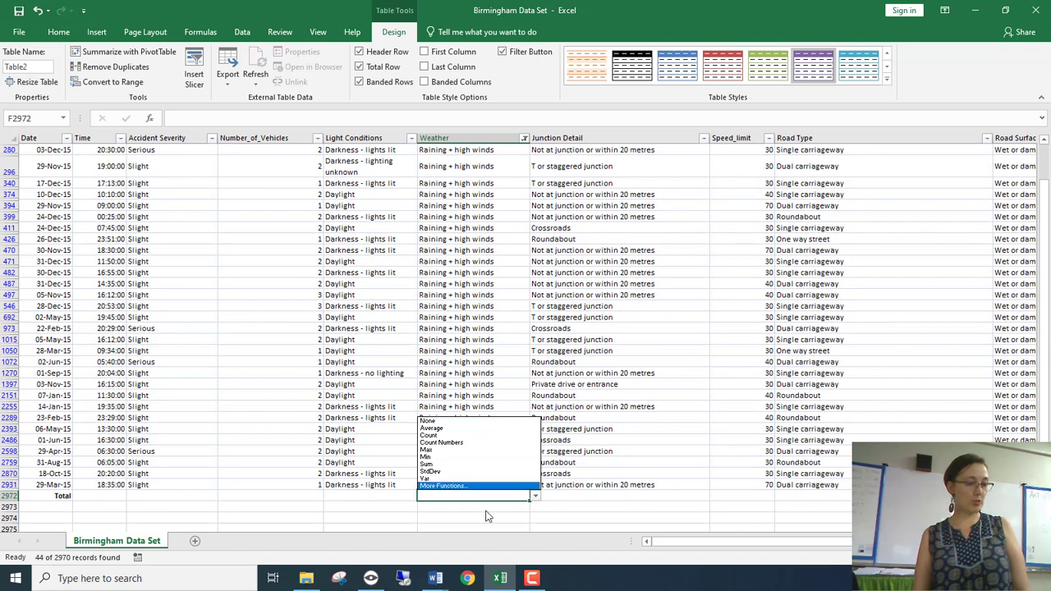
click(465, 435)
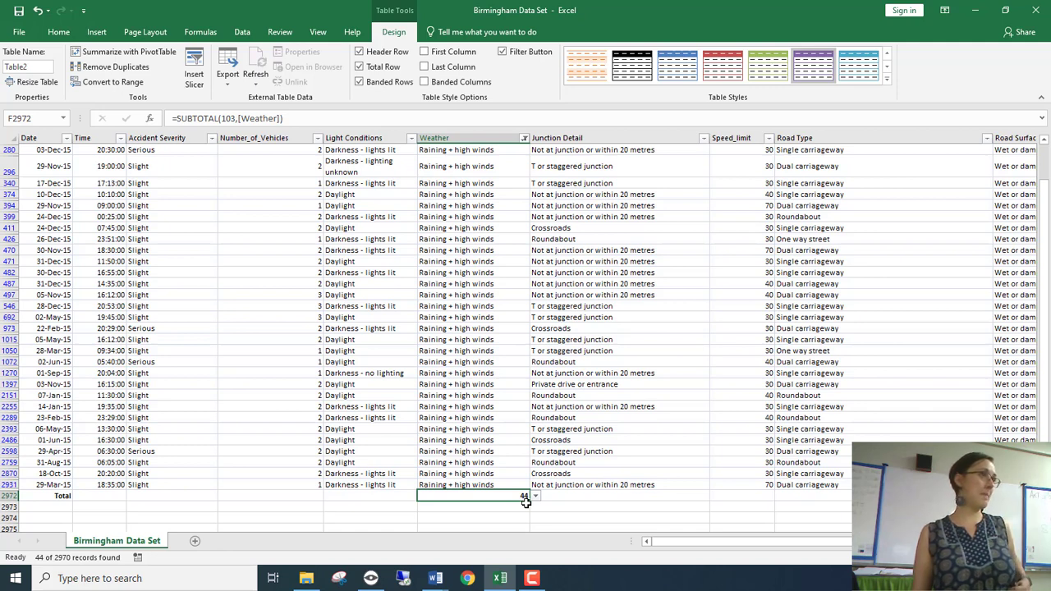
click(371, 579)
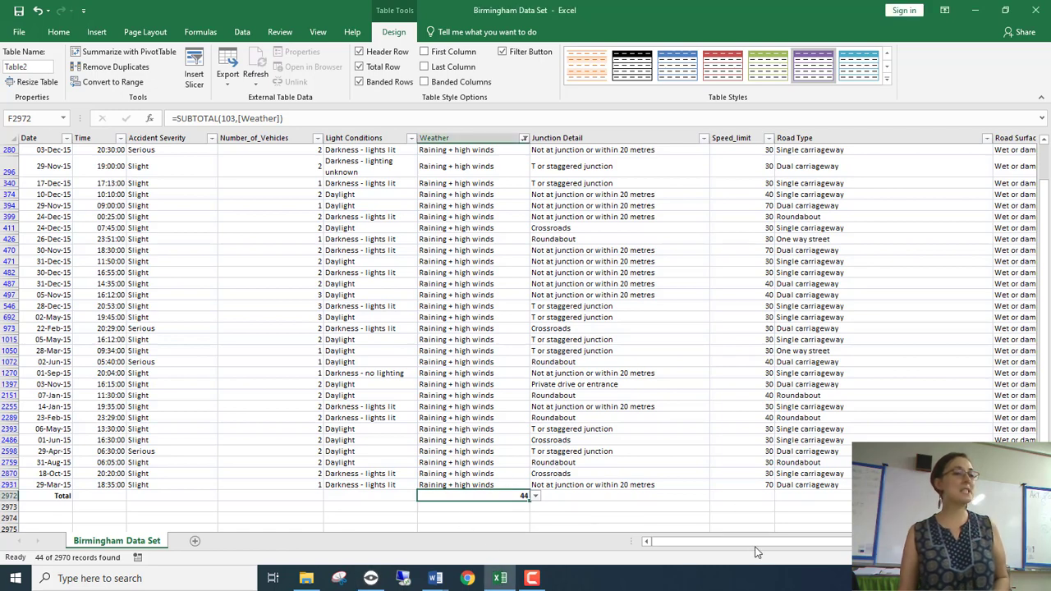
drag(776, 543, 719, 556)
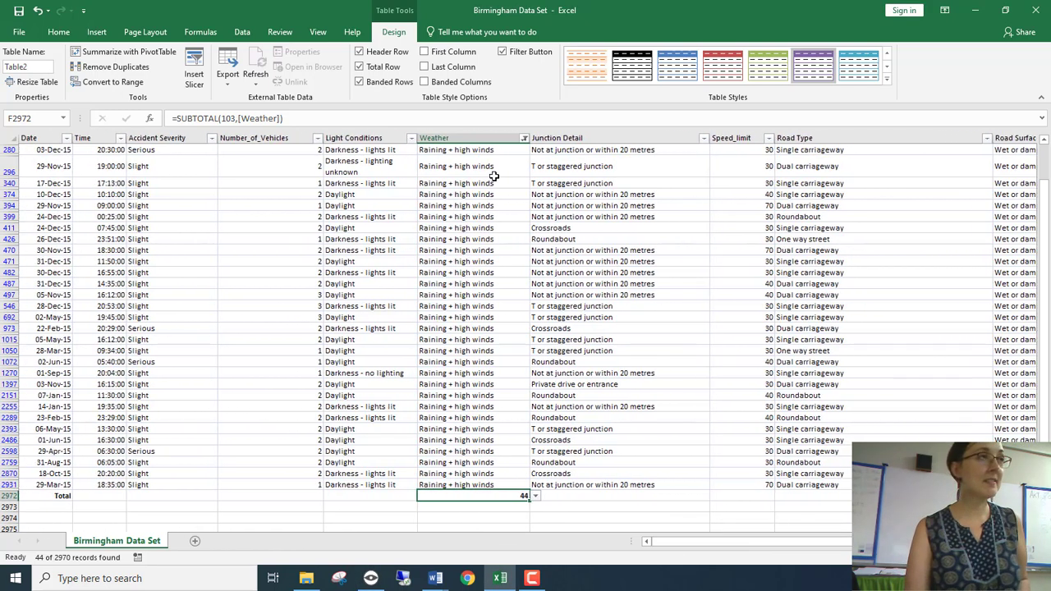
click(524, 139)
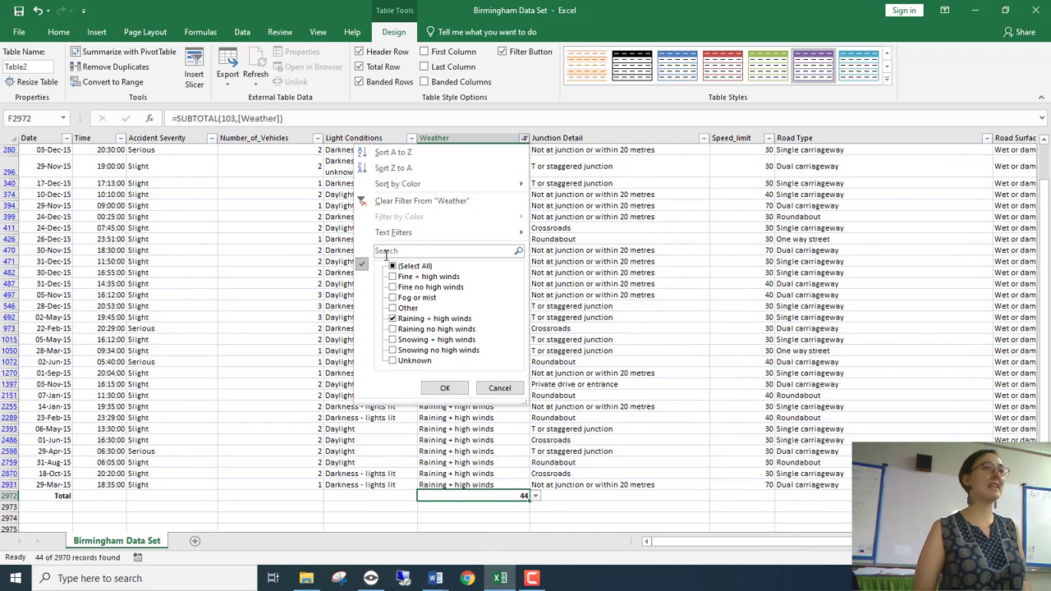